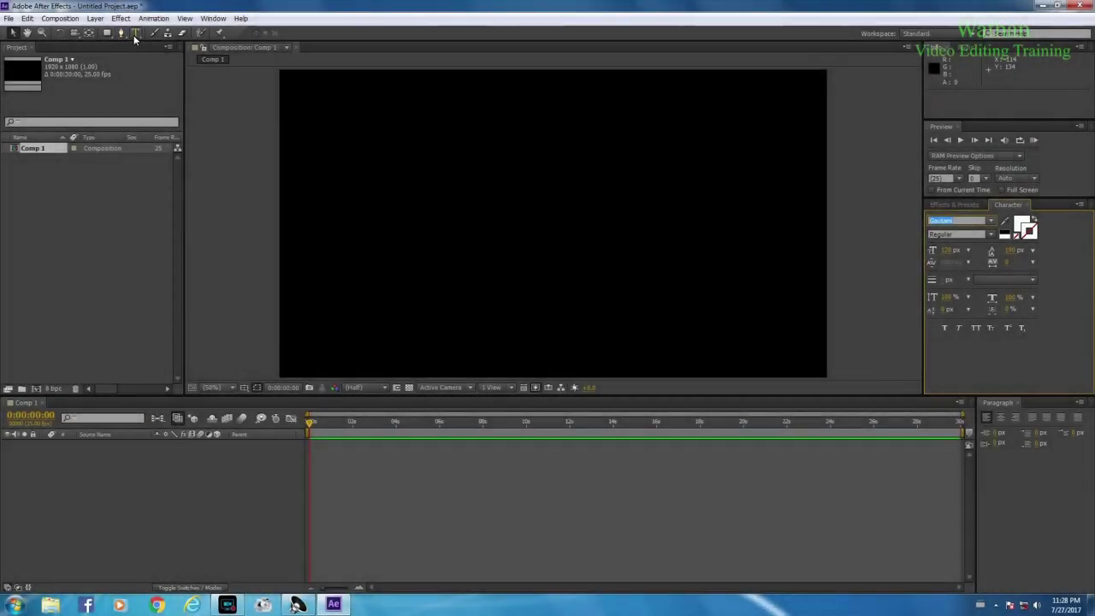
# Create a new Text 1 layer in the composition and set its font to Win Taungyi
pyautogui.click(135, 35)
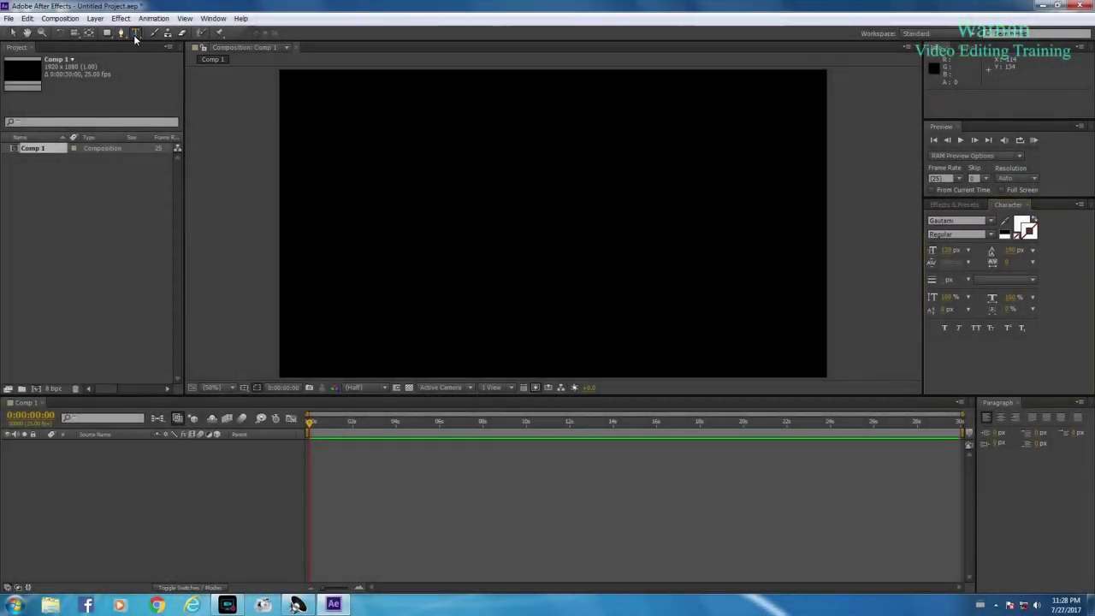
pyautogui.click(376, 166)
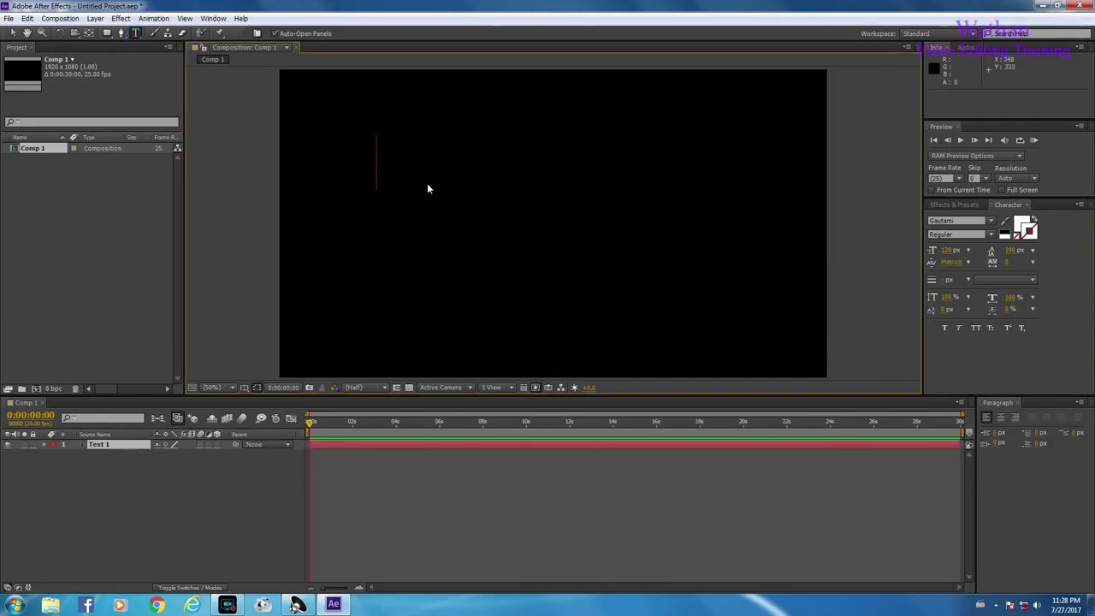
pyautogui.click(991, 221)
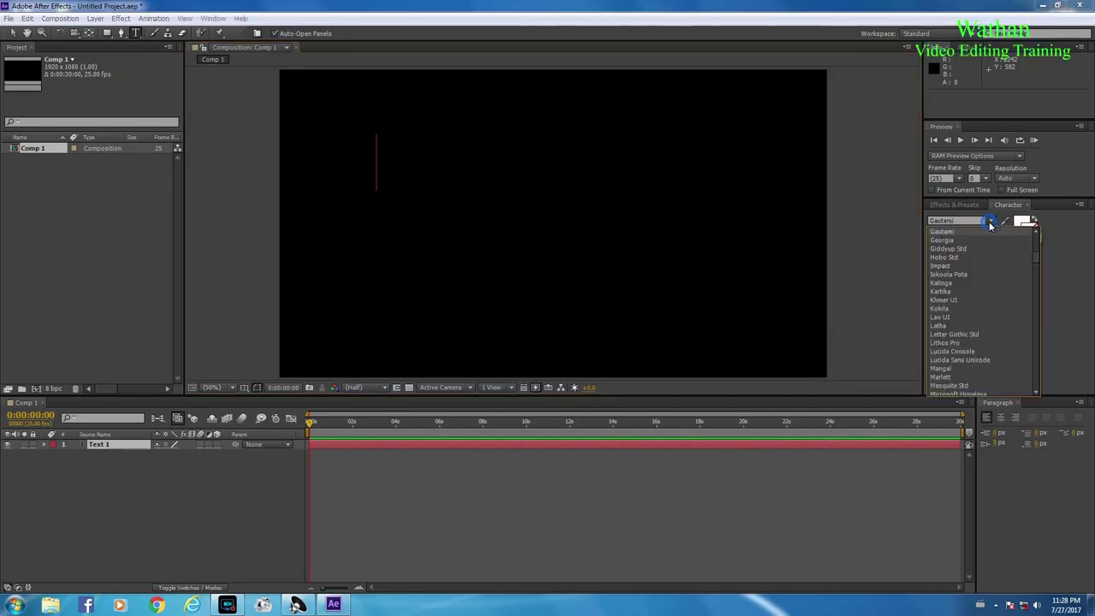
pyautogui.moveTo(1034, 255); pyautogui.dragTo(1039, 330)
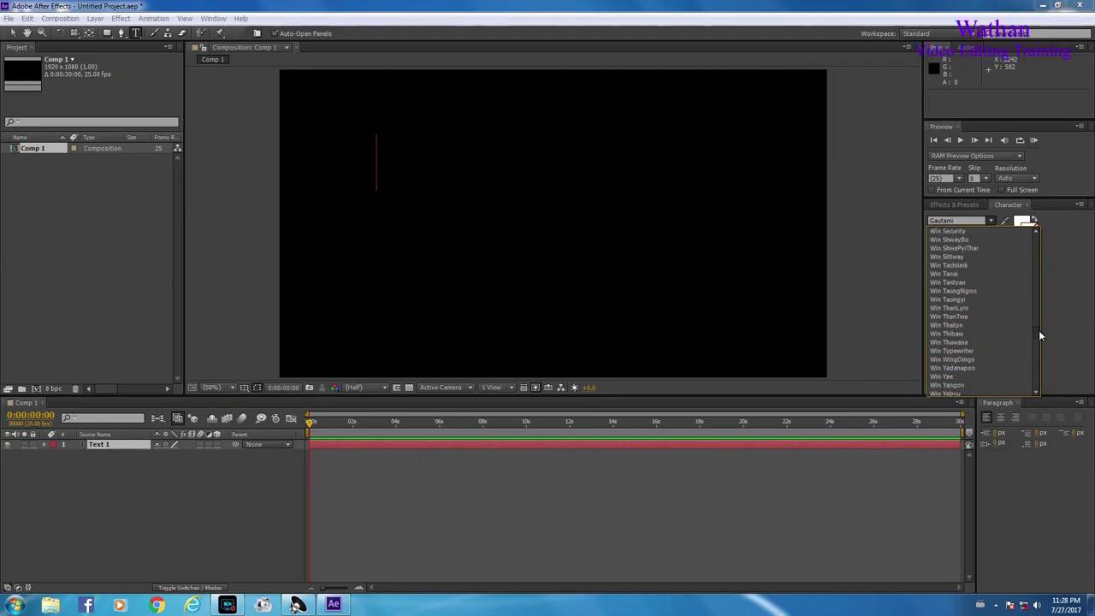
pyautogui.click(972, 301)
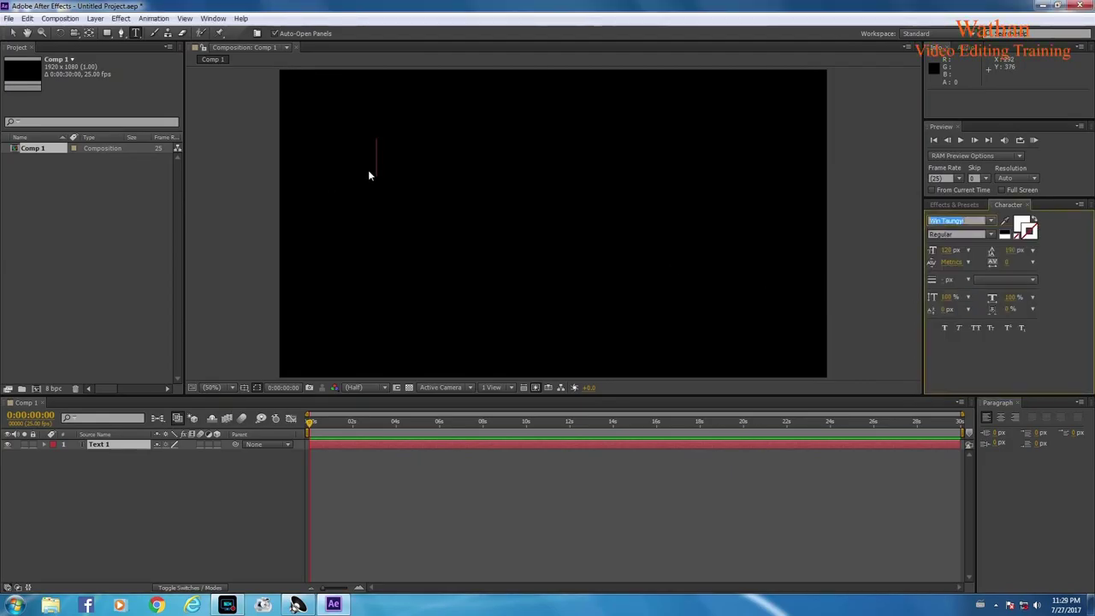
# Type the two-line Burmese title, with a short first word and a longer second line
pyautogui.write('0o,ef')
pyautogui.press('Return')
pyautogui.write('"gwfyH')
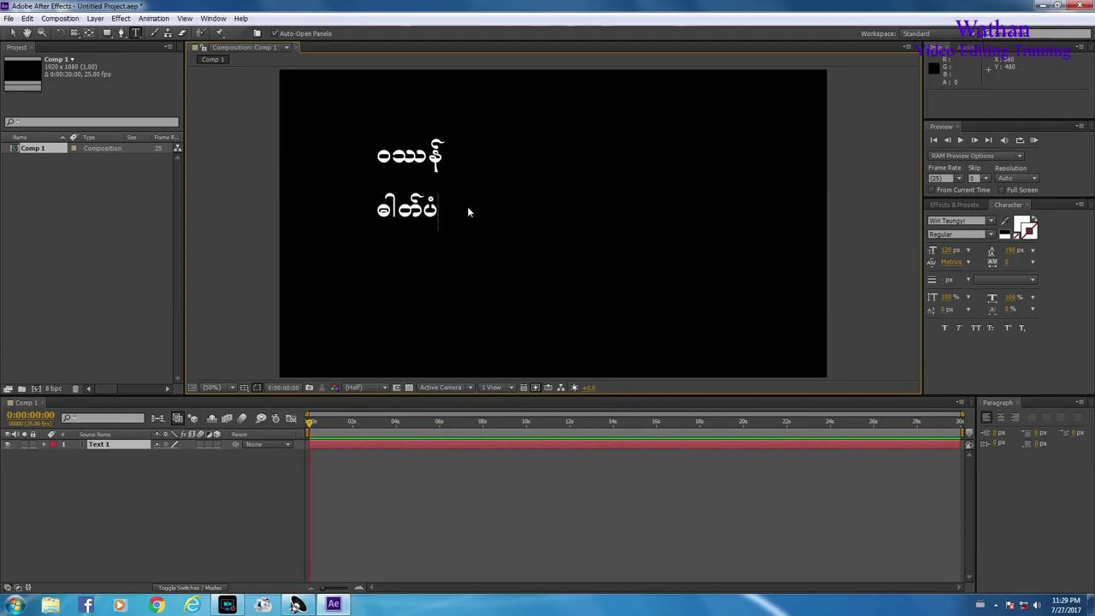
pyautogui.write('k? rD')
pyautogui.write('S')
# Toggle Use Smart Quotes and retype line two's ending as မီဒီယိုရိုက်ကူးတည်းဖြတ်ေရး
pyautogui.click(1080, 205)
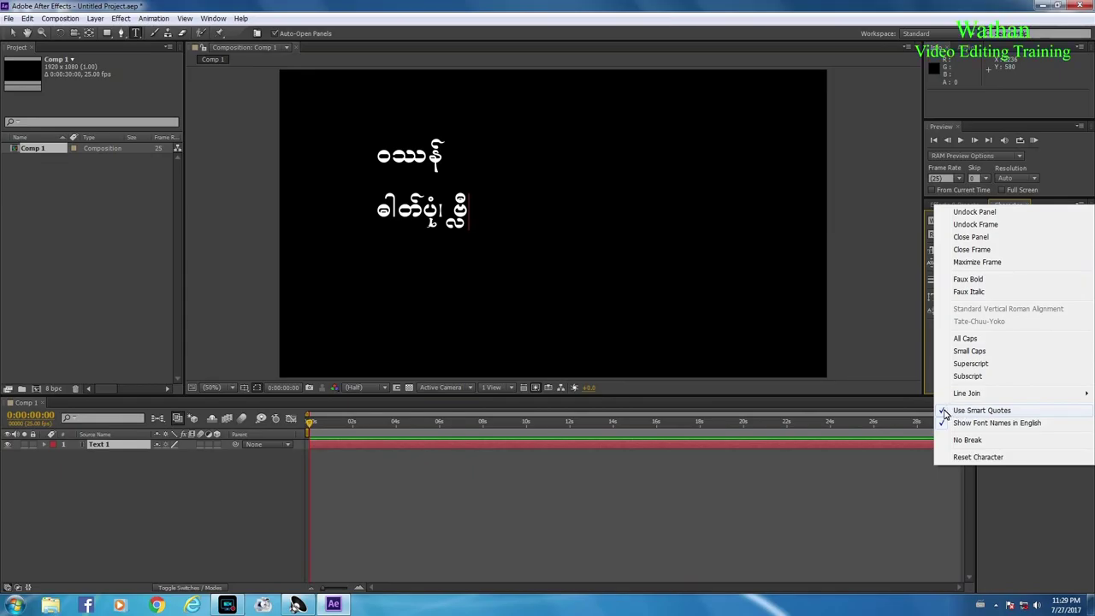
pyautogui.click(946, 412)
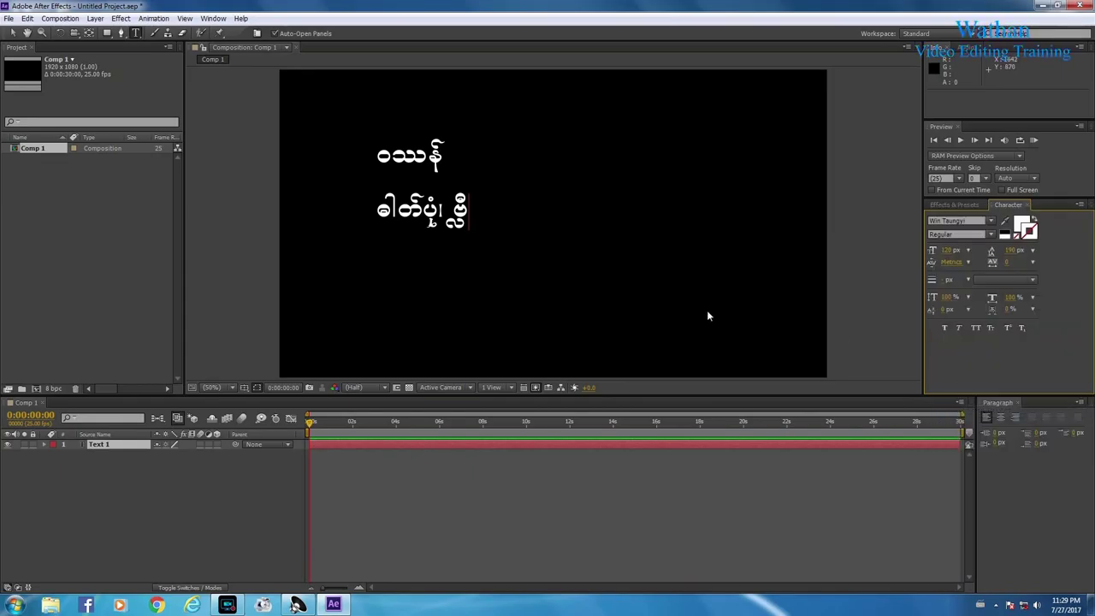
pyautogui.click(462, 212)
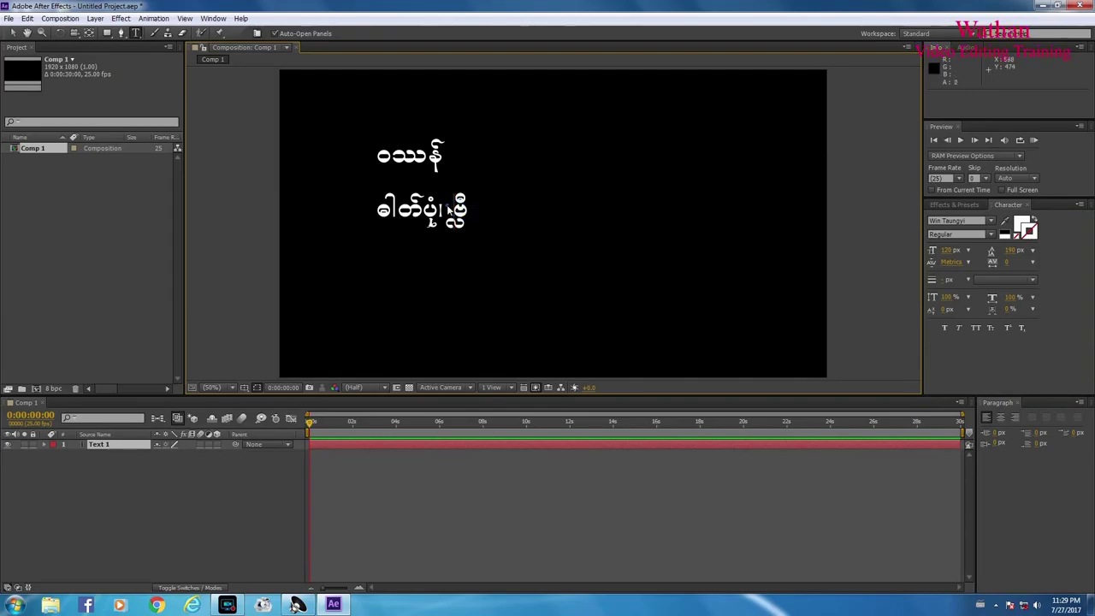
pyautogui.moveTo(456, 206); pyautogui.dragTo(447, 204)
pyautogui.write('မီ')
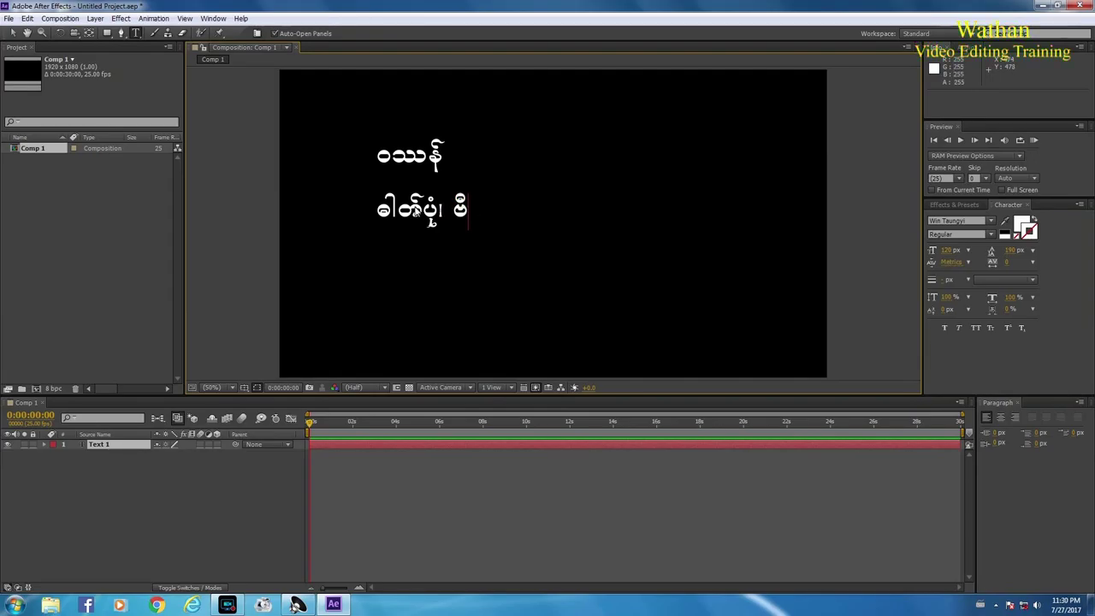
pyautogui.write('ဒီယိုရိုက်')
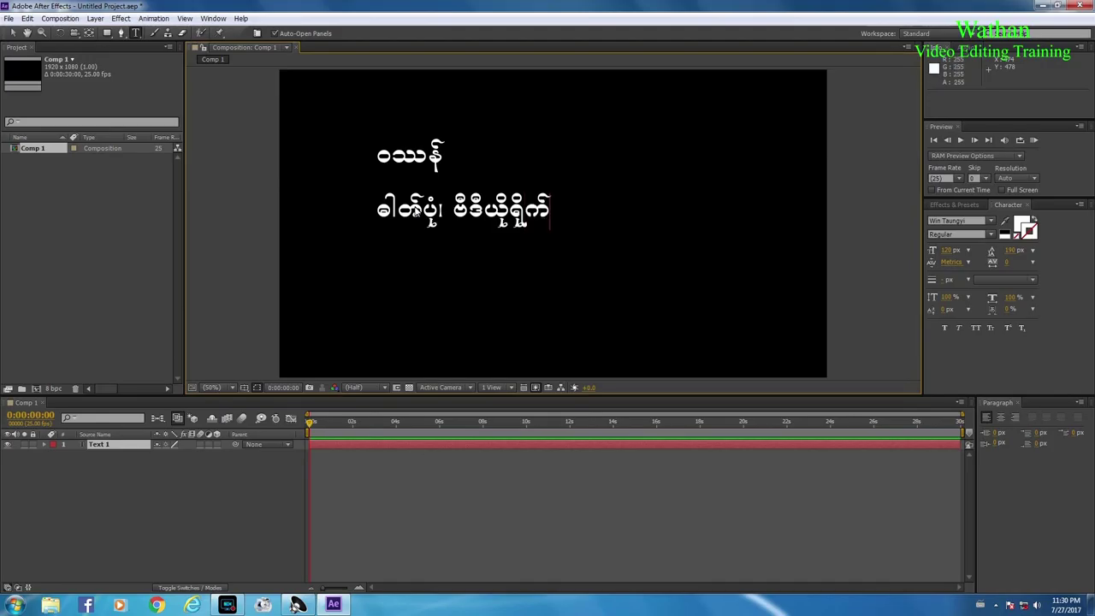
pyautogui.write('ကူးတည်းဖြတ်ေ')
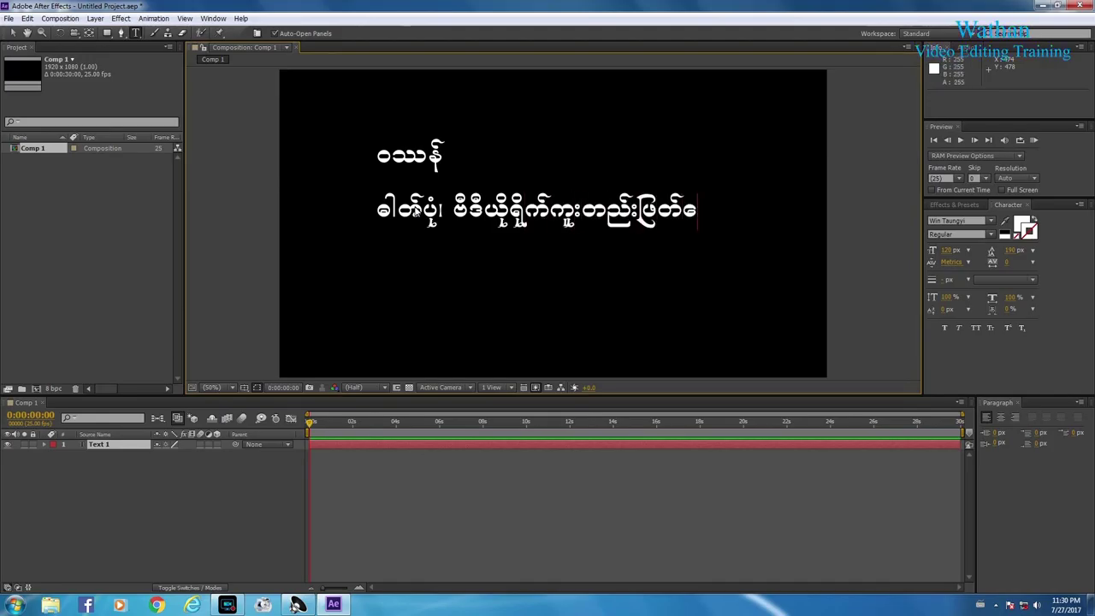
pyautogui.write('ရး')
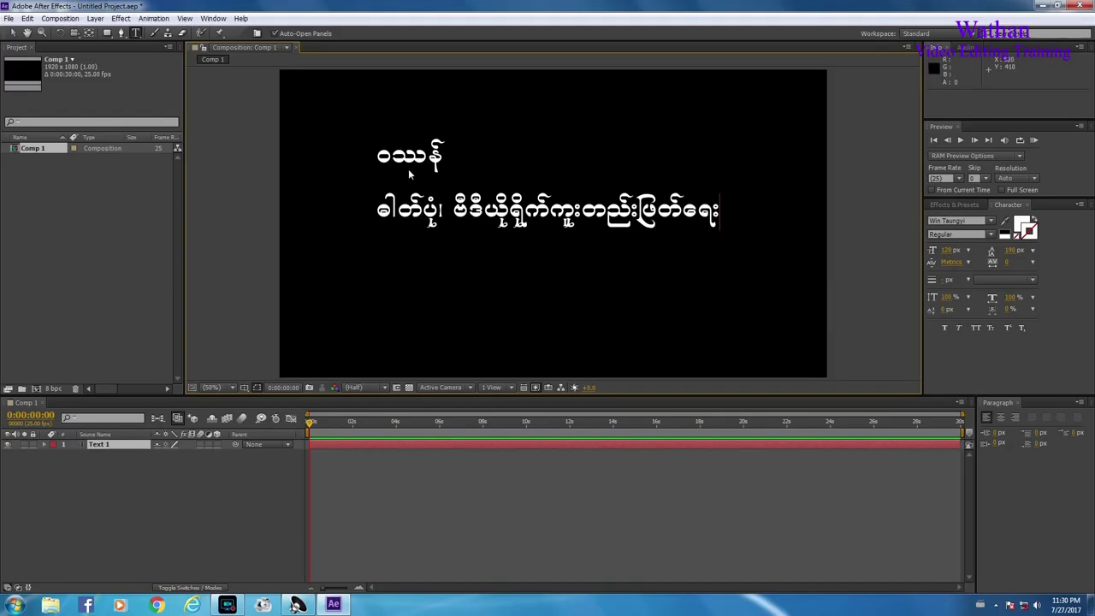
pyautogui.moveTo(374, 156); pyautogui.dragTo(446, 159)
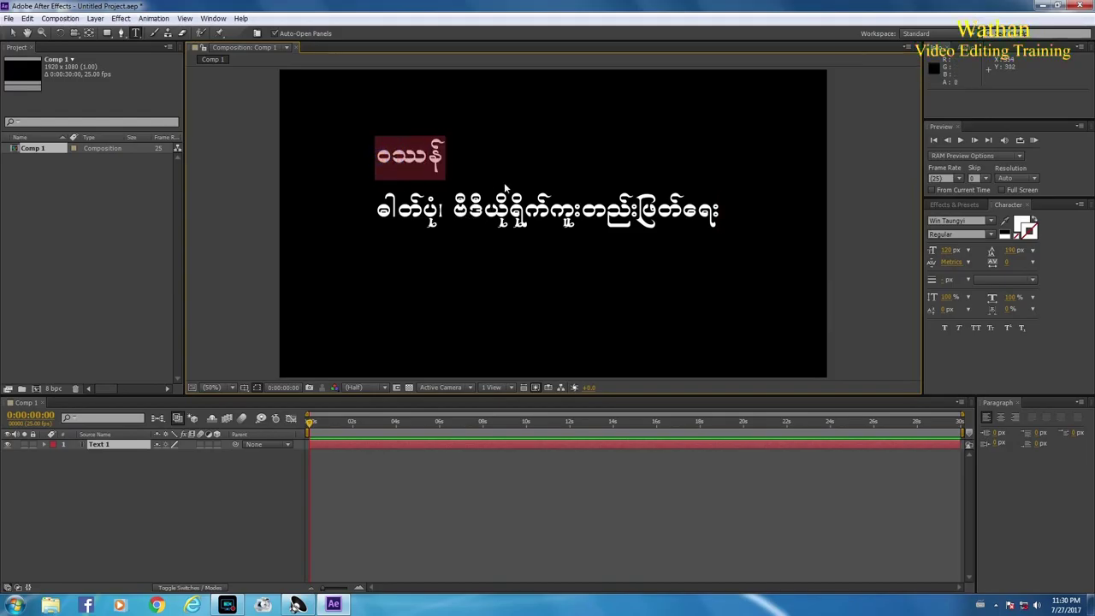
# Select both title lines and set the text fill colour to red
pyautogui.moveTo(505, 188); pyautogui.dragTo(728, 218)
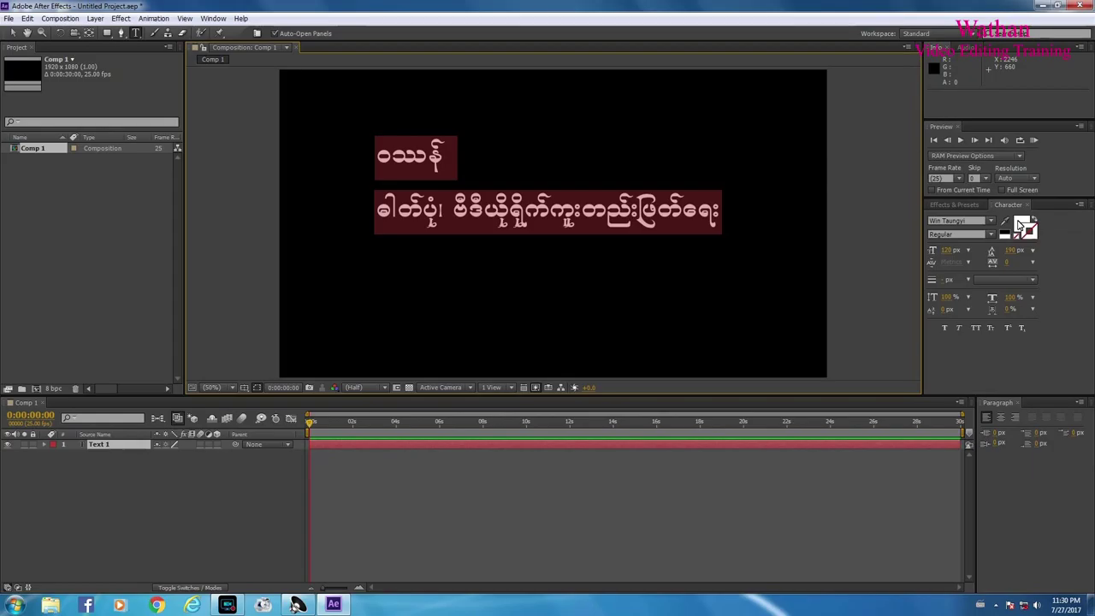
pyautogui.click(1020, 224)
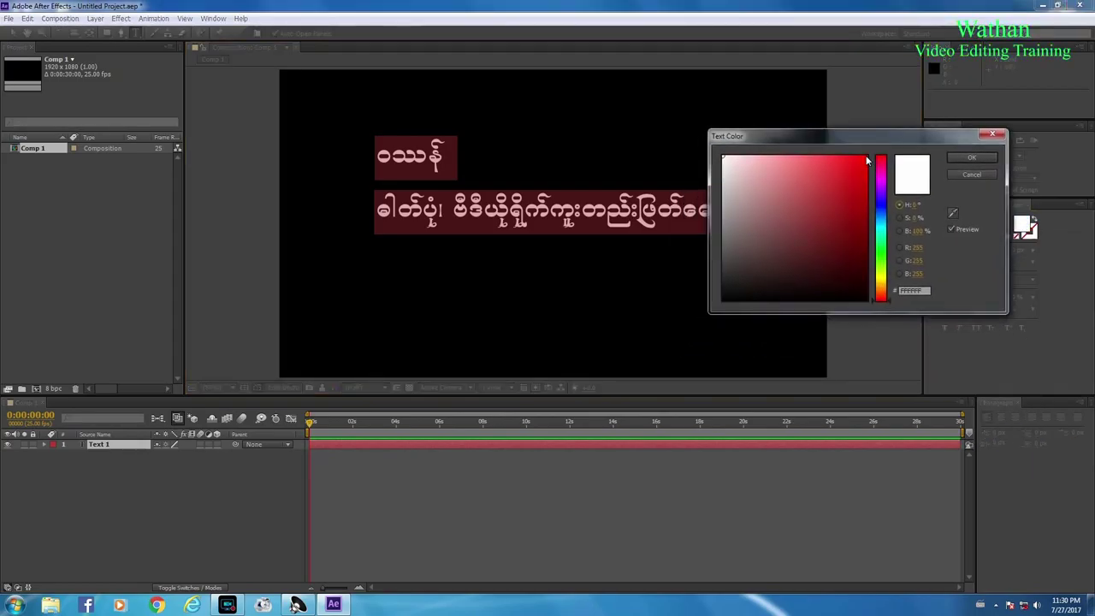
pyautogui.click(866, 156)
pyautogui.click(972, 157)
# Set the text stroke colour to yellow and nudge the font size down
pyautogui.click(1028, 237)
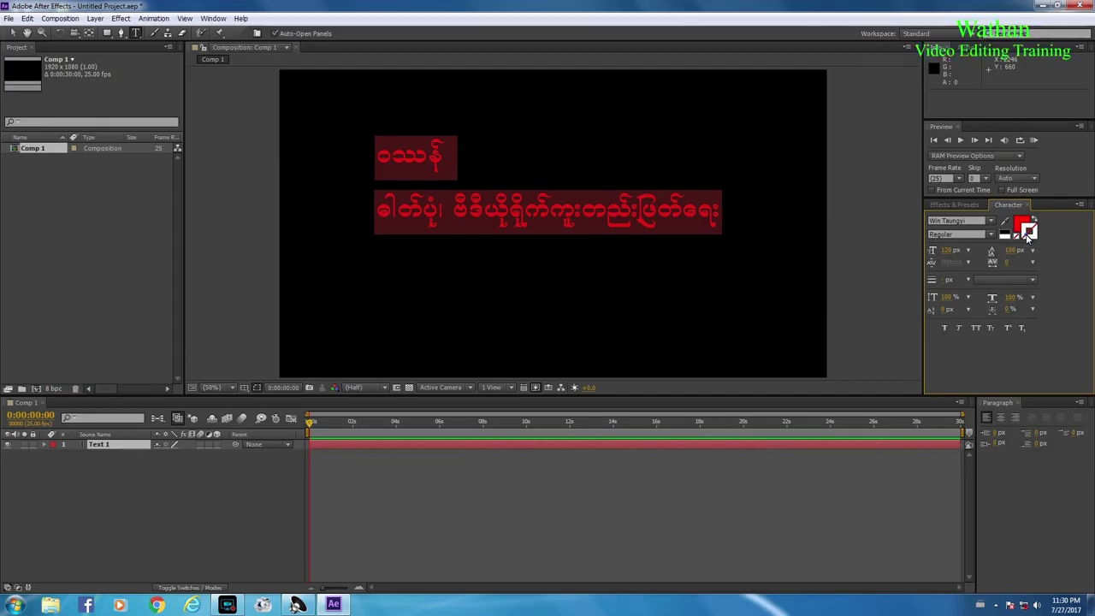
pyautogui.click(1028, 237)
pyautogui.moveTo(814, 135); pyautogui.dragTo(843, 119)
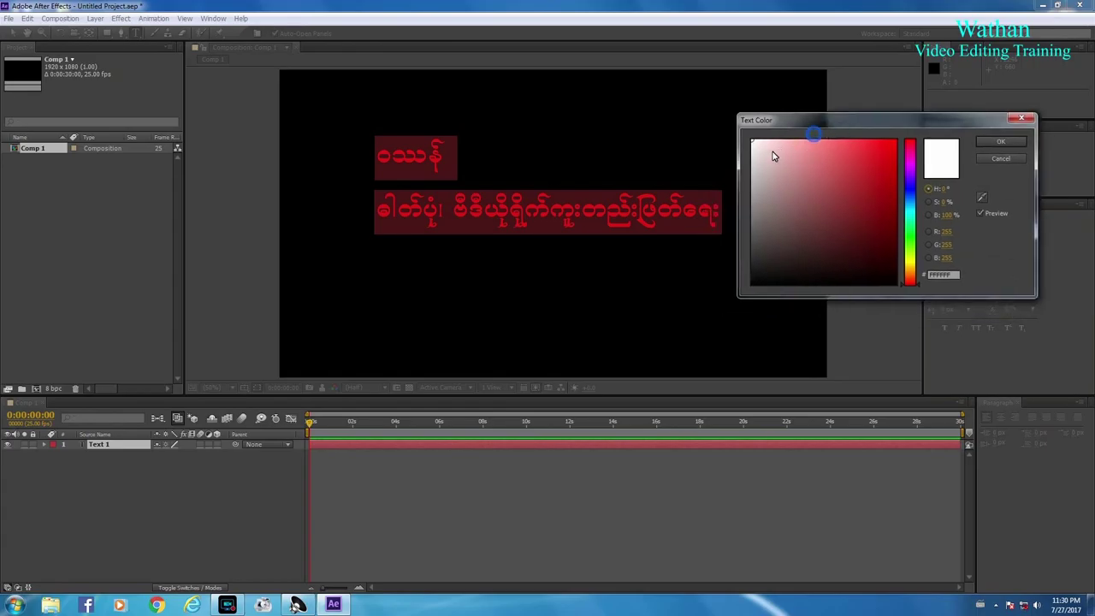
pyautogui.click(910, 261)
pyautogui.click(894, 141)
pyautogui.click(993, 143)
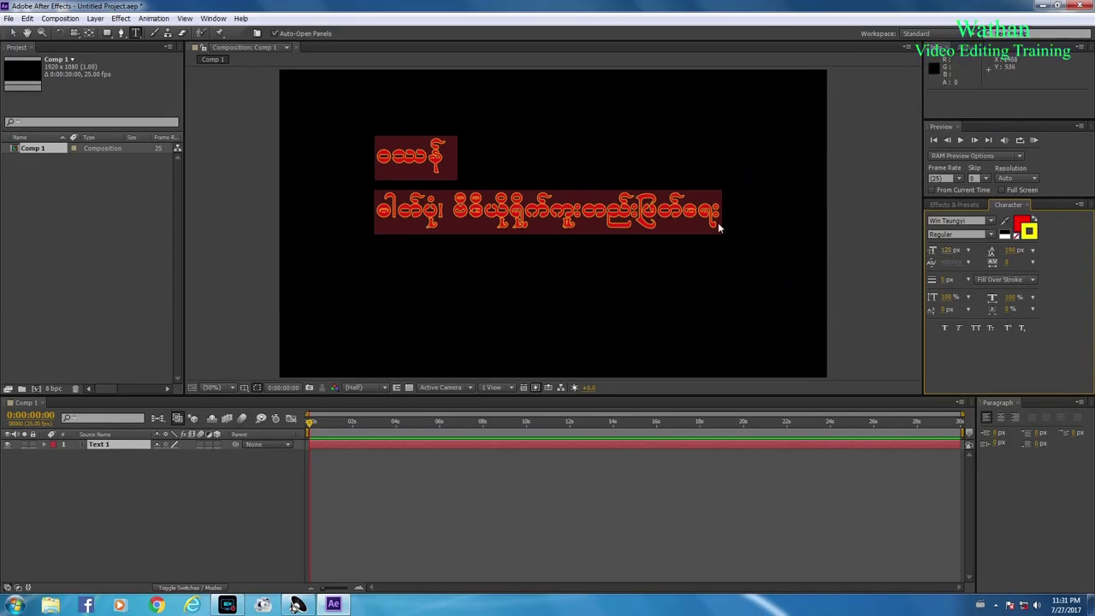
pyautogui.moveTo(948, 250)
pyautogui.mouseDown()
pyautogui.moveTo(932, 254)
pyautogui.moveTo(945, 256)
pyautogui.mouseUp()
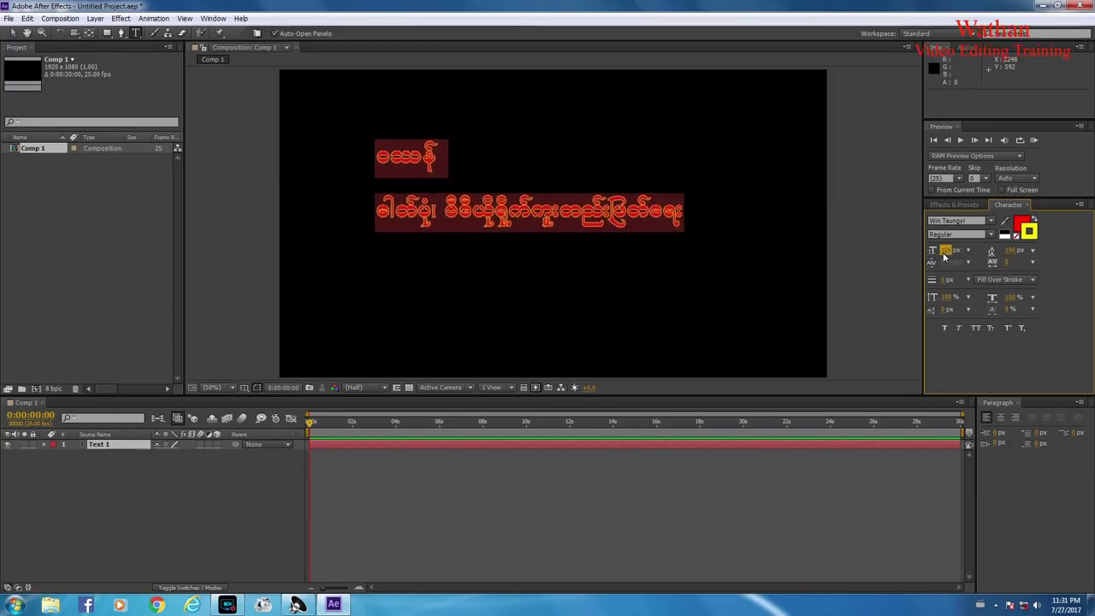
# Set the title to 112 px font size, 172 px leading and 0 tracking
pyautogui.moveTo(945, 256); pyautogui.dragTo(948, 256)
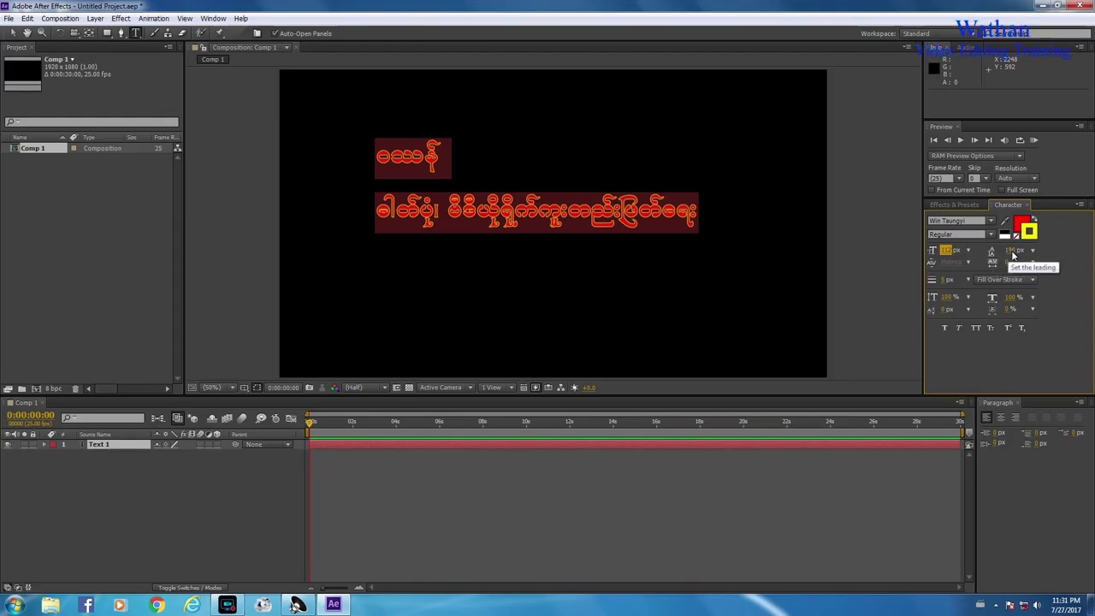
pyautogui.moveTo(1013, 252)
pyautogui.mouseDown()
pyautogui.moveTo(1033, 257)
pyautogui.moveTo(1003, 269)
pyautogui.mouseUp()
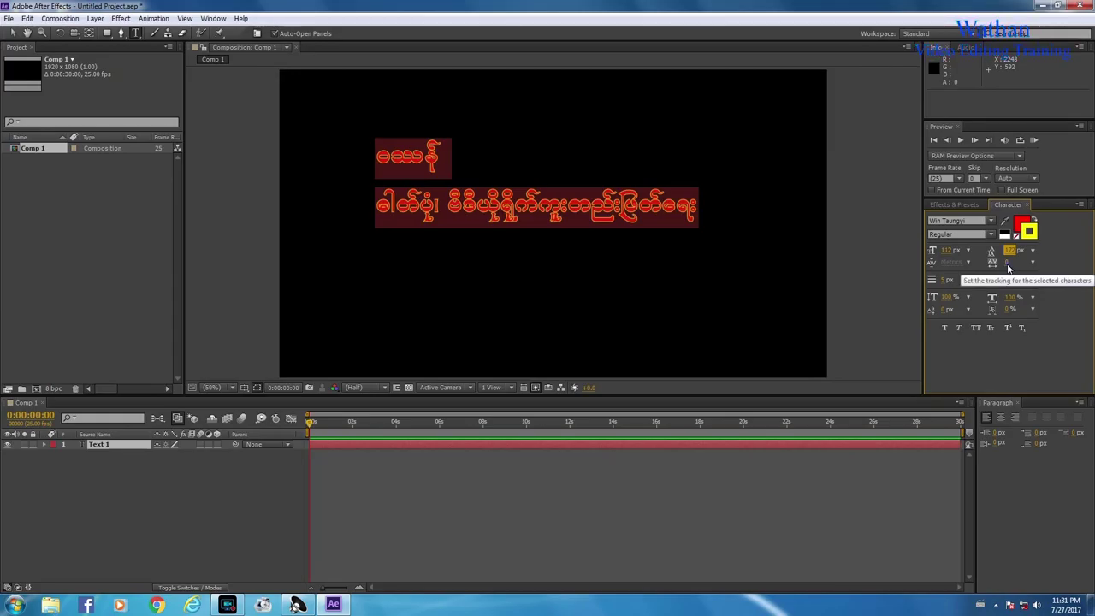
pyautogui.moveTo(1008, 269)
pyautogui.mouseDown()
pyautogui.moveTo(1064, 264)
pyautogui.moveTo(993, 269)
pyautogui.moveTo(1062, 264)
pyautogui.moveTo(1021, 272)
pyautogui.mouseUp()
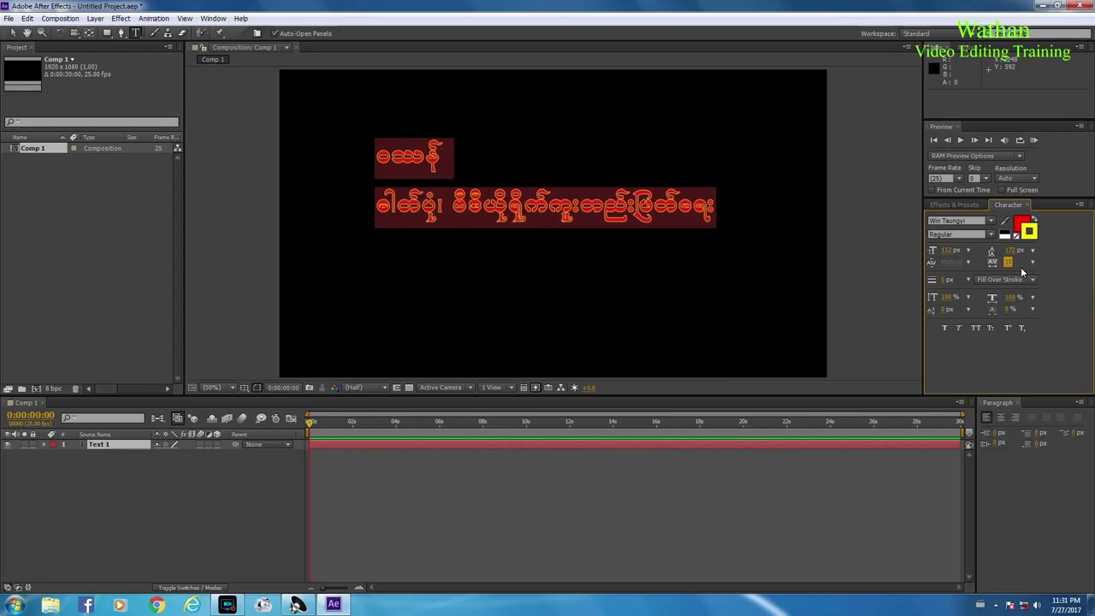
pyautogui.moveTo(1022, 272); pyautogui.dragTo(1020, 272)
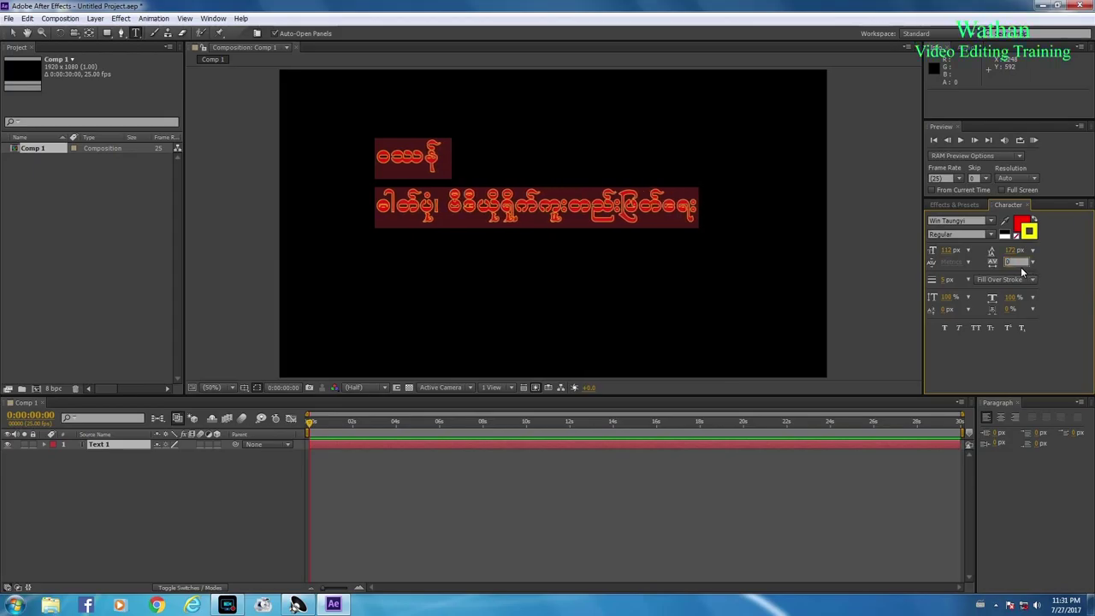
pyautogui.click(980, 286)
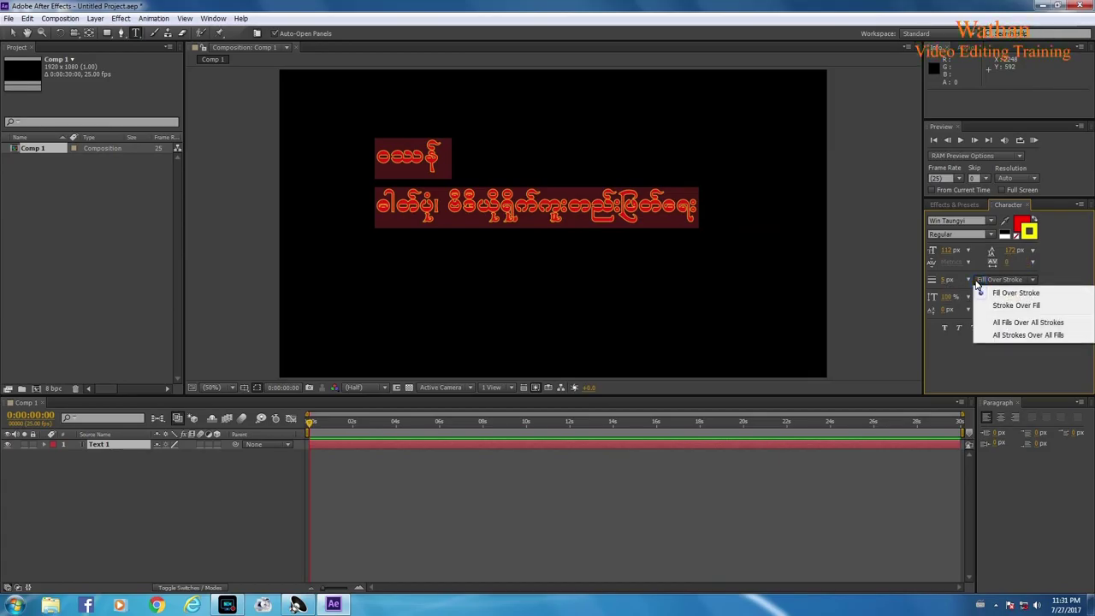
pyautogui.click(947, 282)
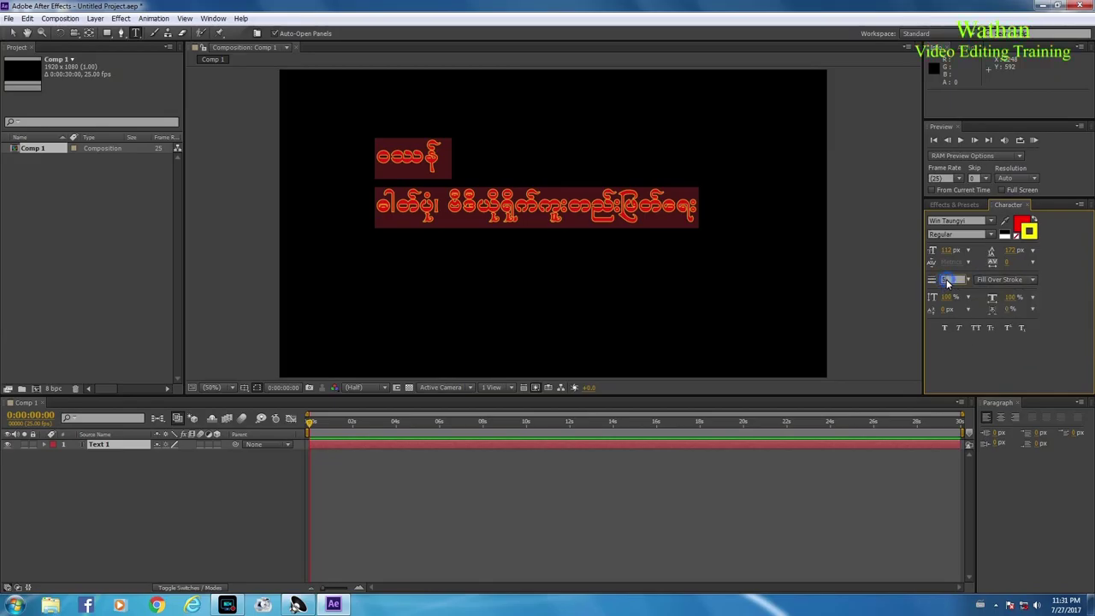
pyautogui.write('5')
pyautogui.press('Return')
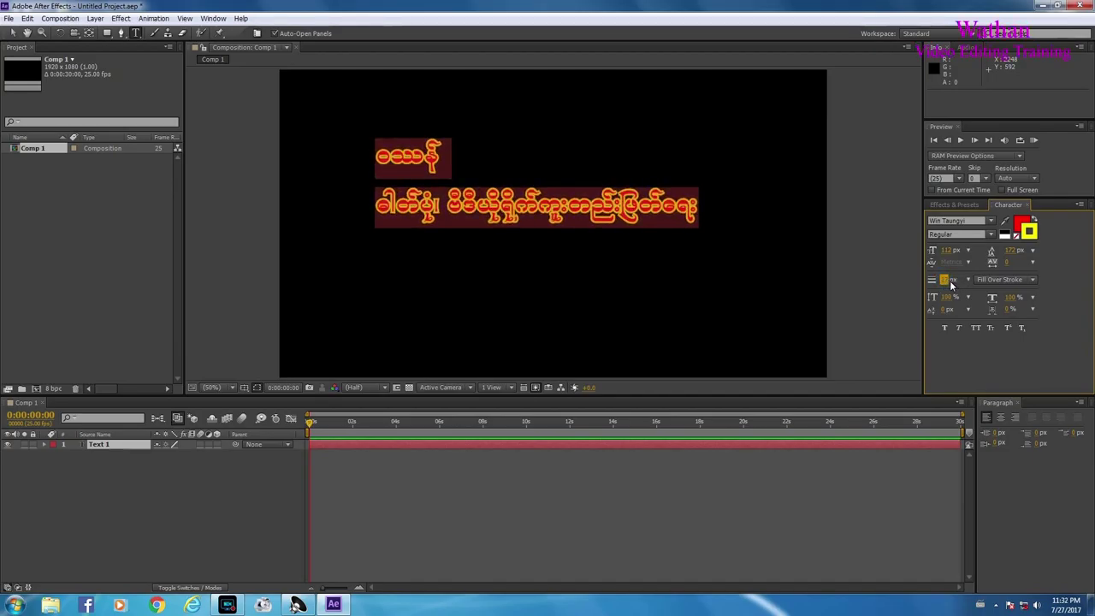
pyautogui.click(985, 284)
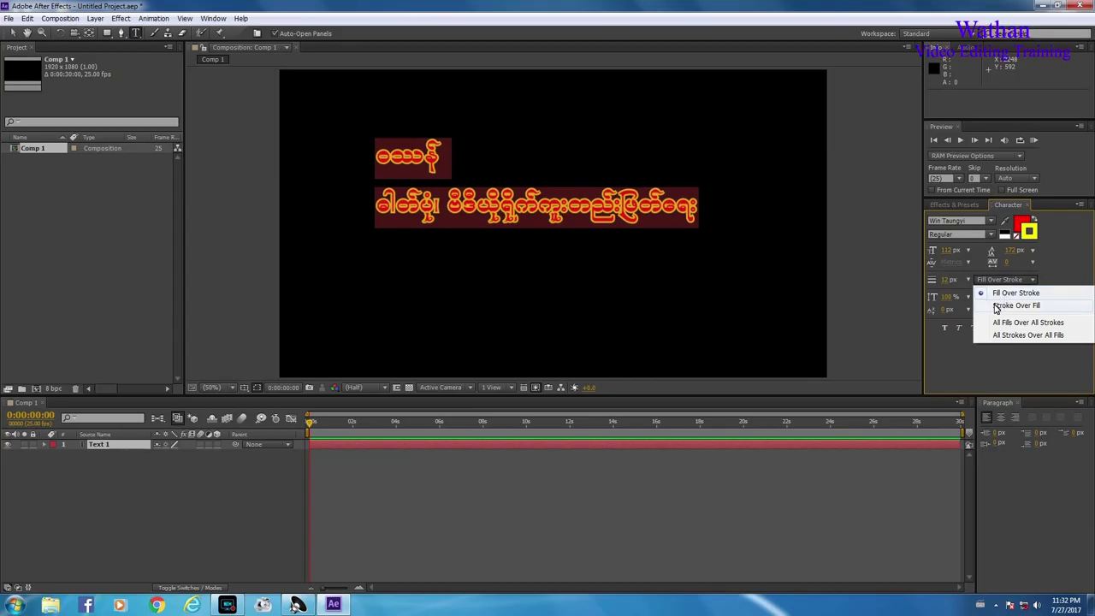
pyautogui.click(997, 308)
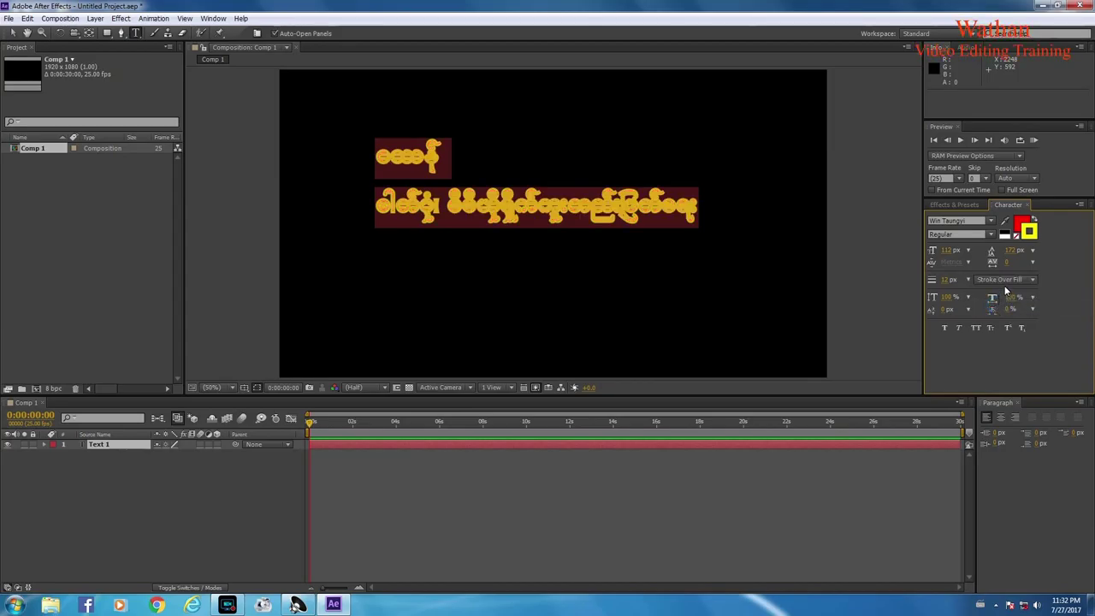
pyautogui.click(1005, 281)
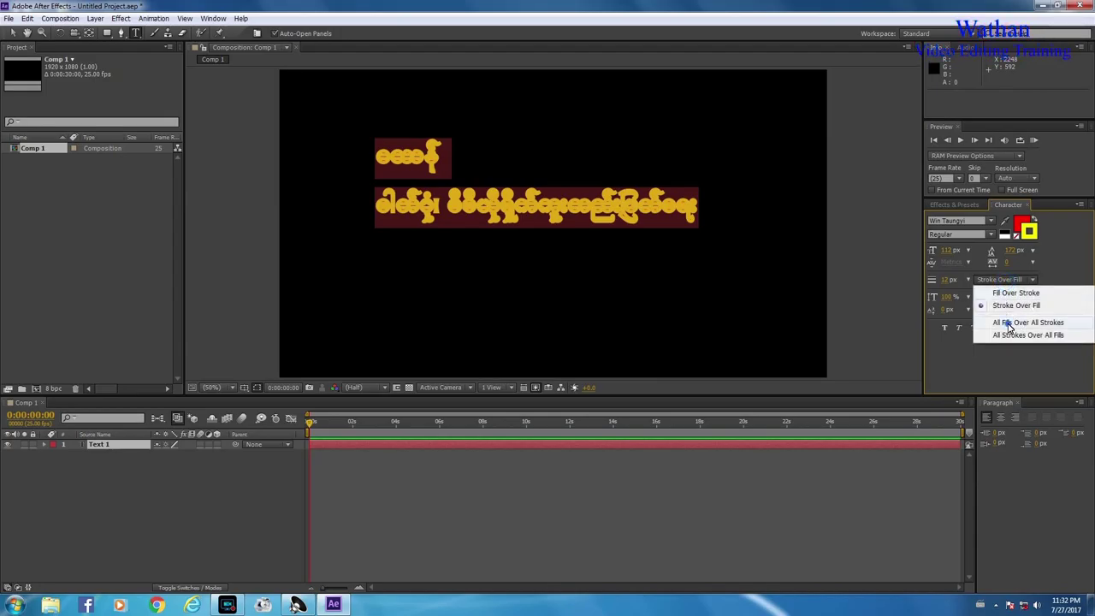
pyautogui.click(1010, 325)
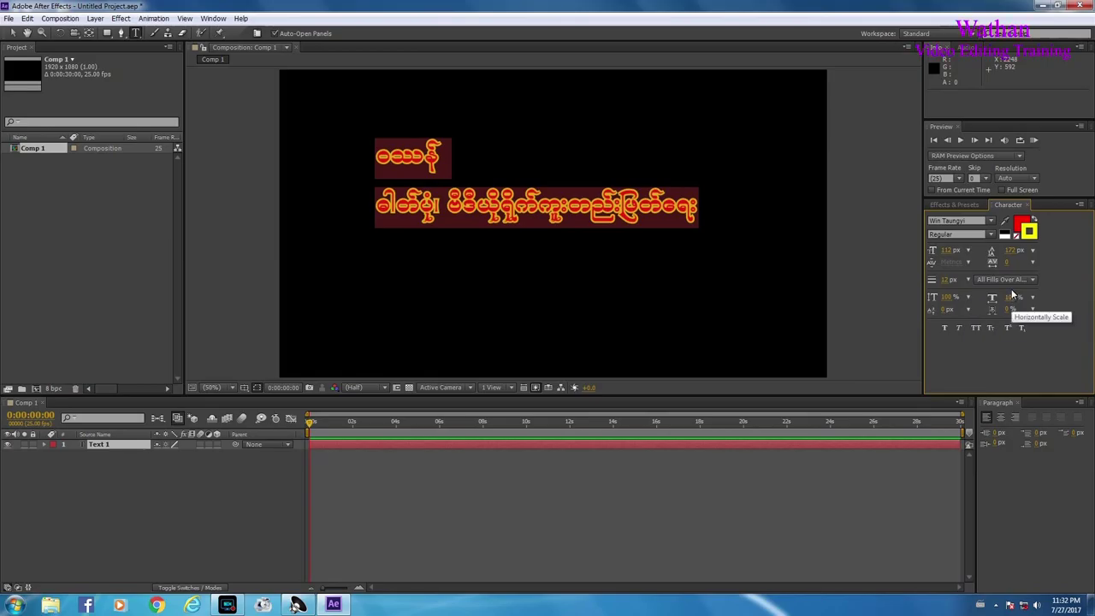
pyautogui.click(1008, 281)
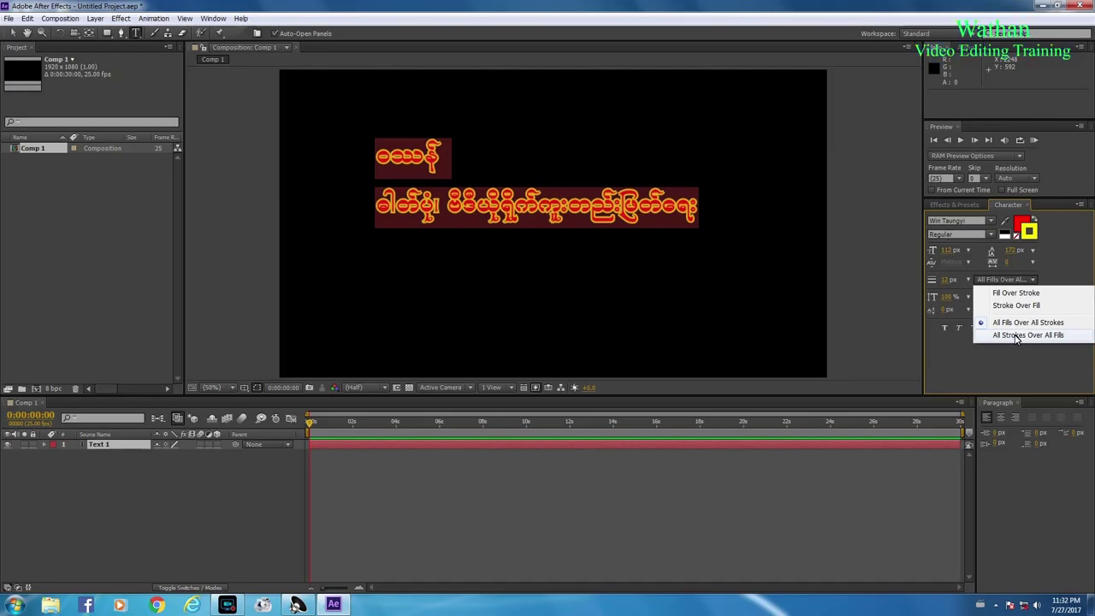
pyautogui.click(1016, 336)
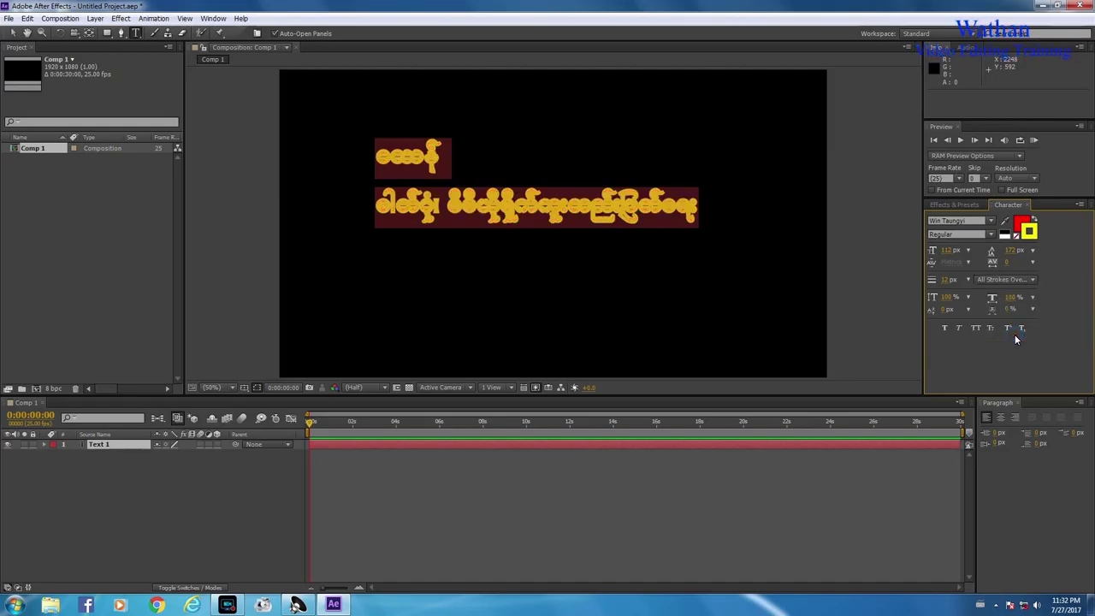
pyautogui.click(1013, 280)
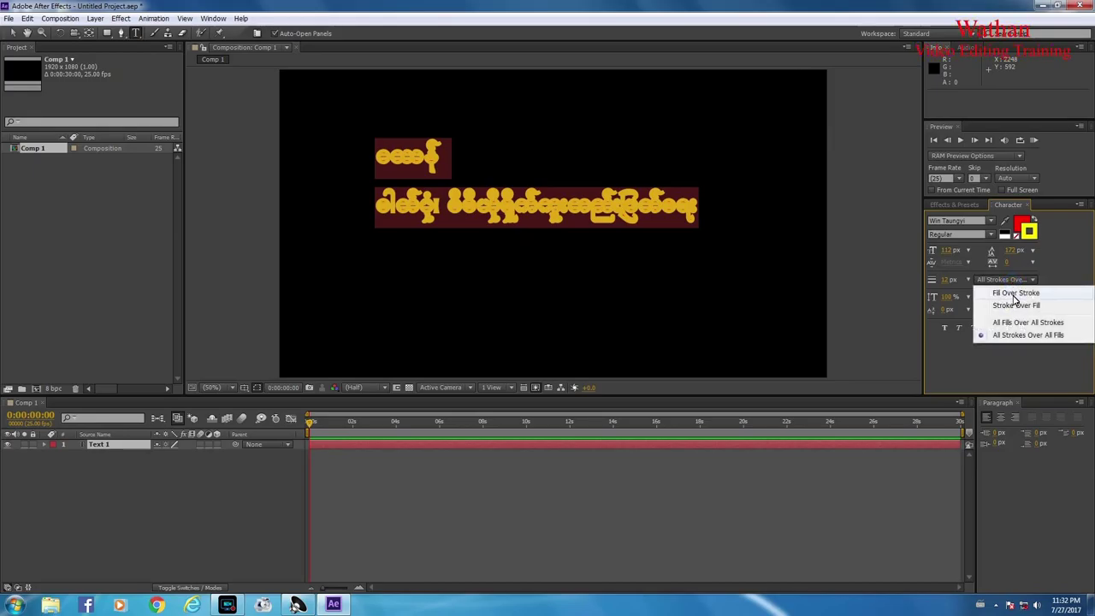
pyautogui.click(1015, 294)
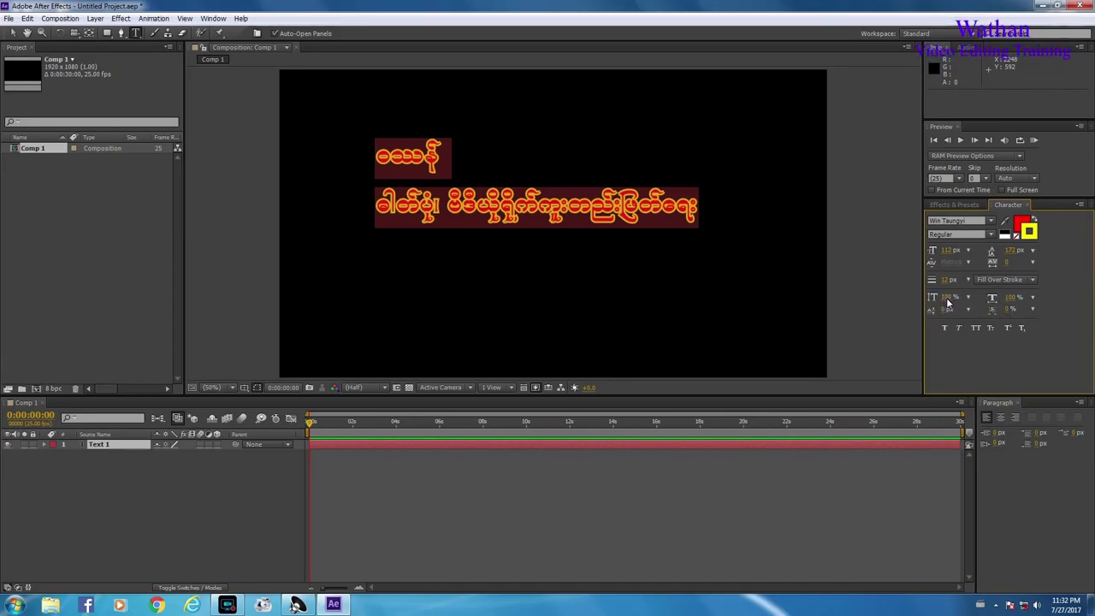
pyautogui.click(947, 300)
pyautogui.moveTo(948, 299); pyautogui.dragTo(1059, 292)
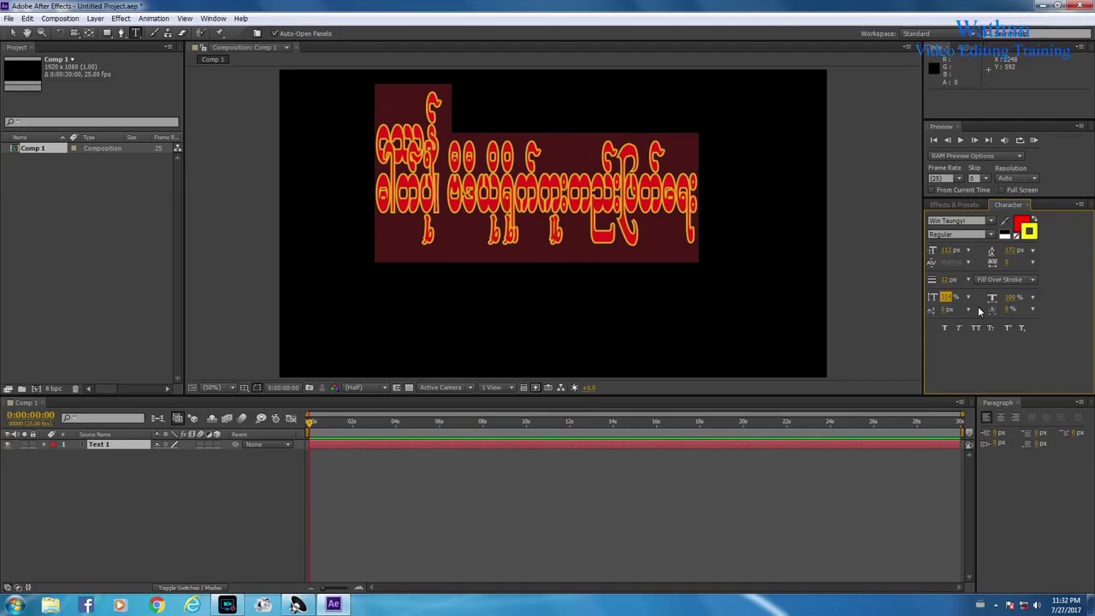
pyautogui.write('100')
pyautogui.press('Return')
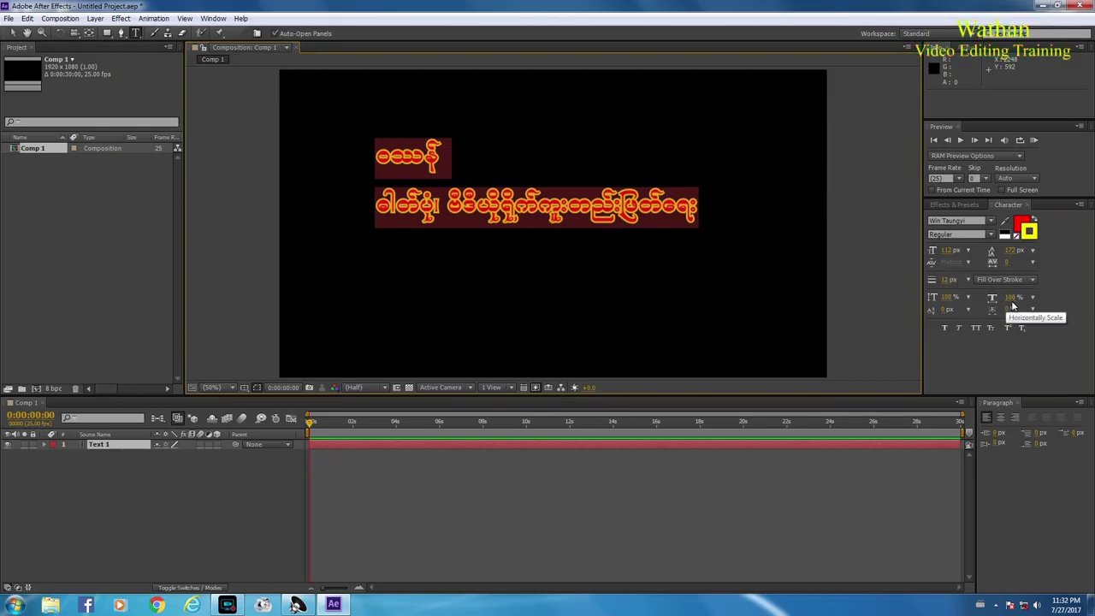
pyautogui.moveTo(1013, 303)
pyautogui.mouseDown()
pyautogui.moveTo(1083, 300)
pyautogui.moveTo(1038, 310)
pyautogui.mouseUp()
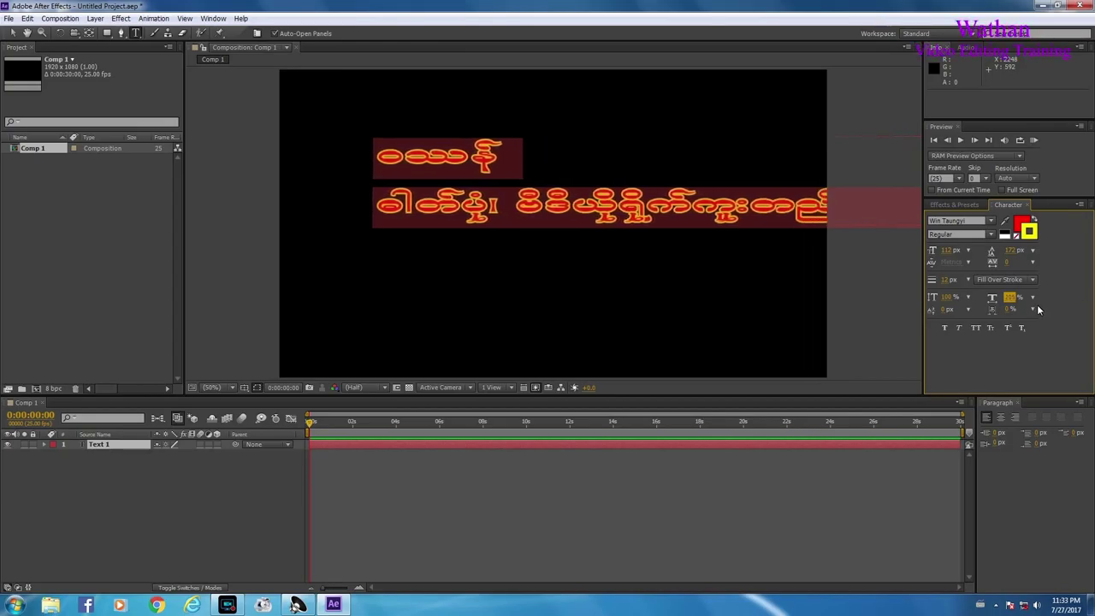
pyautogui.write('1')
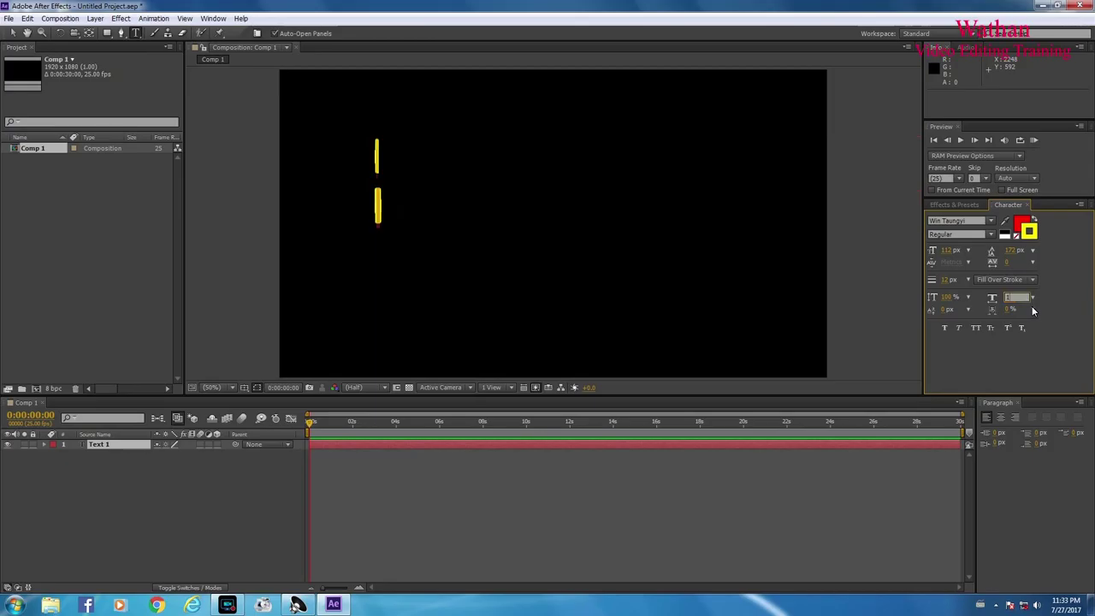
pyautogui.write('00')
pyautogui.press('Return')
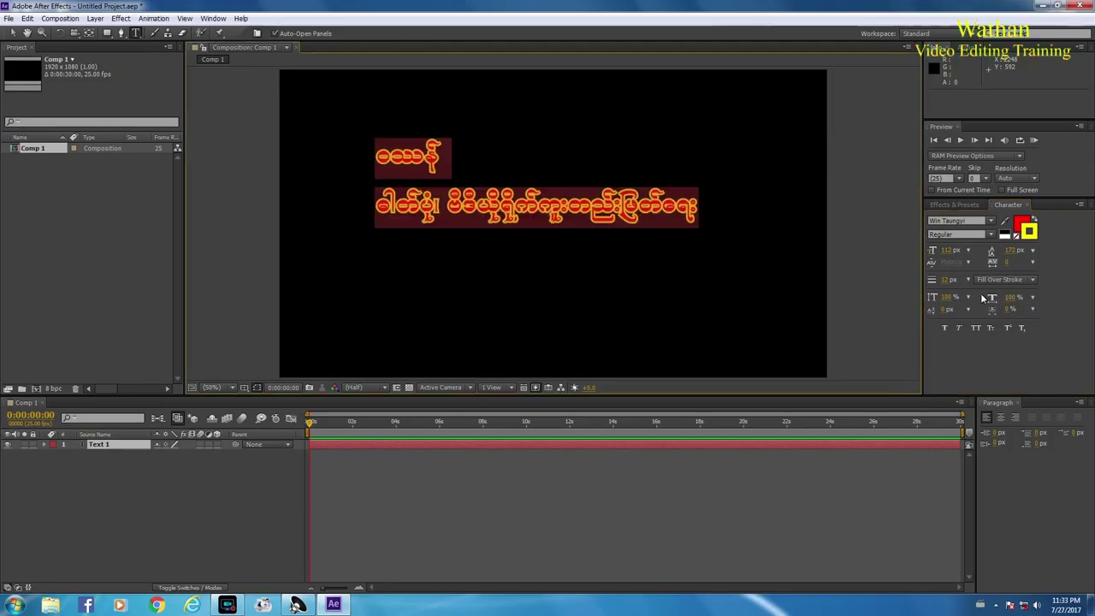
pyautogui.click(946, 328)
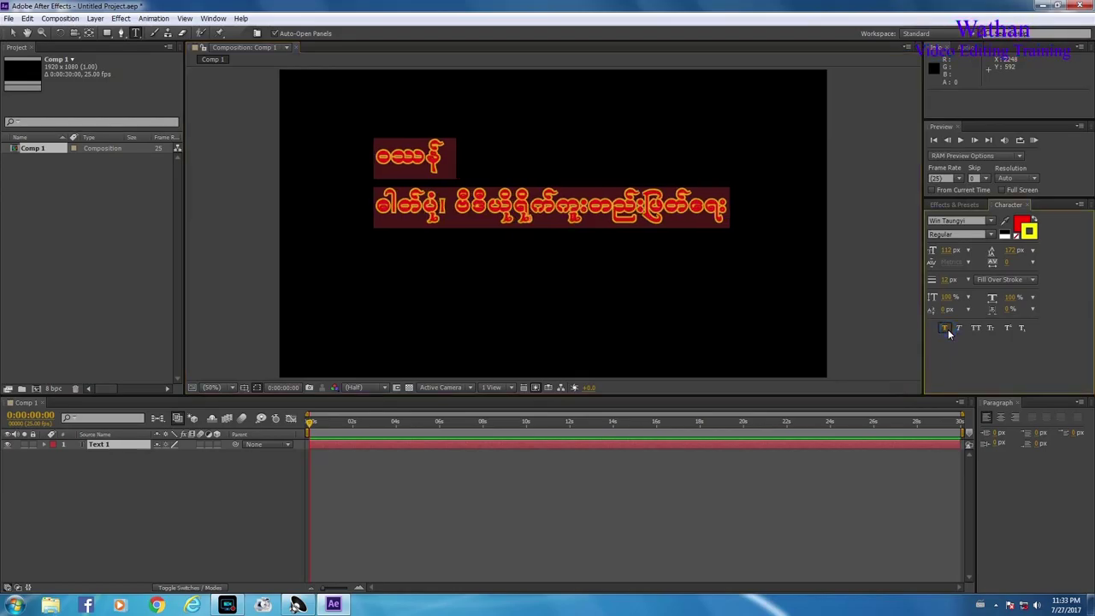
pyautogui.click(947, 328)
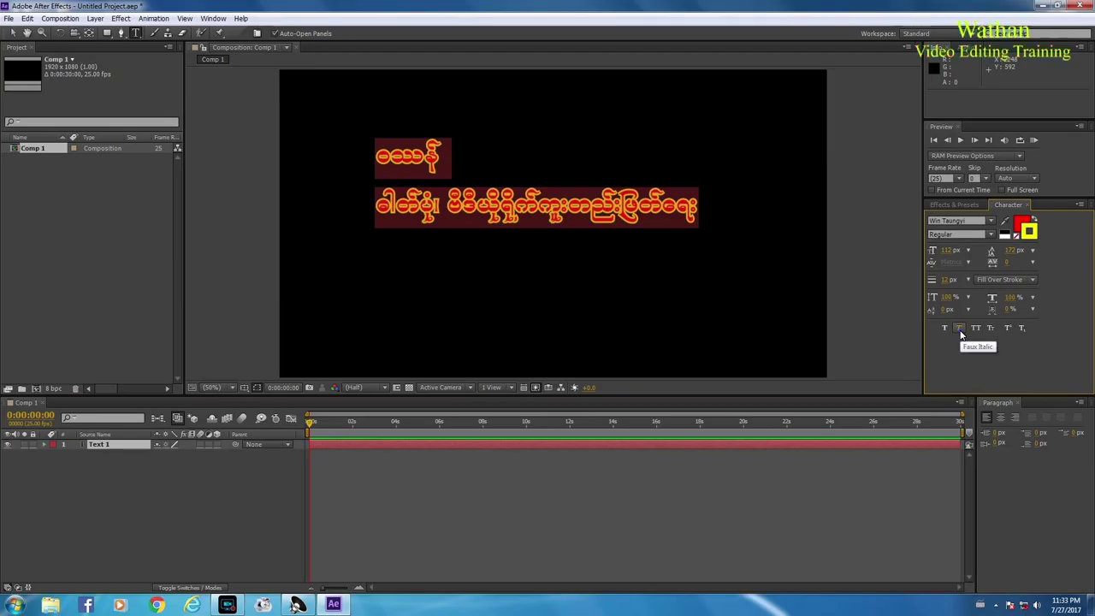
pyautogui.click(961, 332)
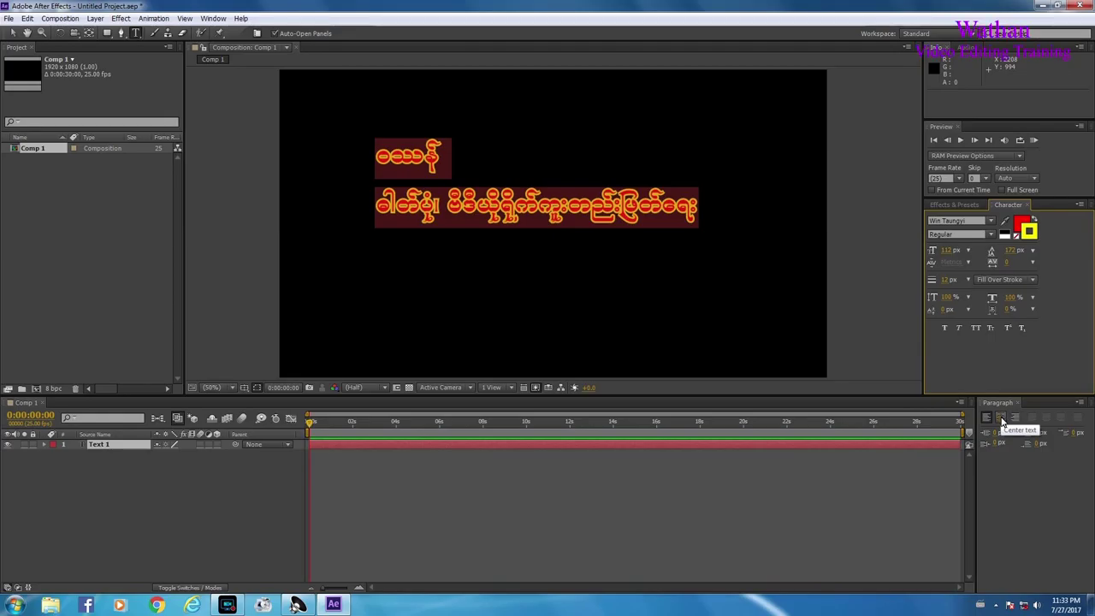
# Try right alignment, then set both title lines back to centre alignment
pyautogui.click(1004, 420)
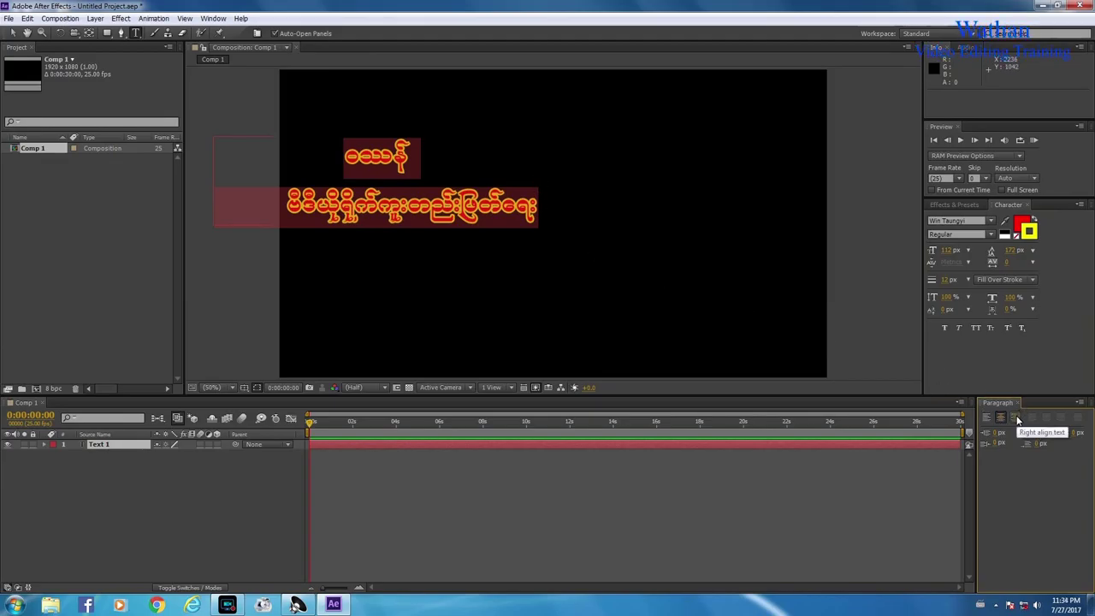
pyautogui.click(1017, 419)
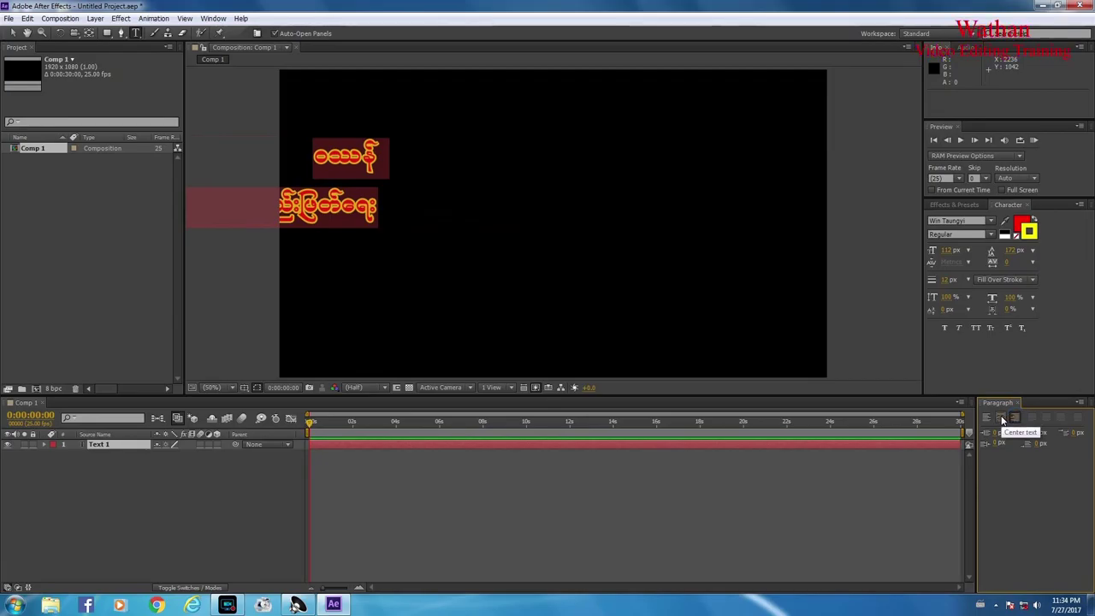
pyautogui.click(1003, 419)
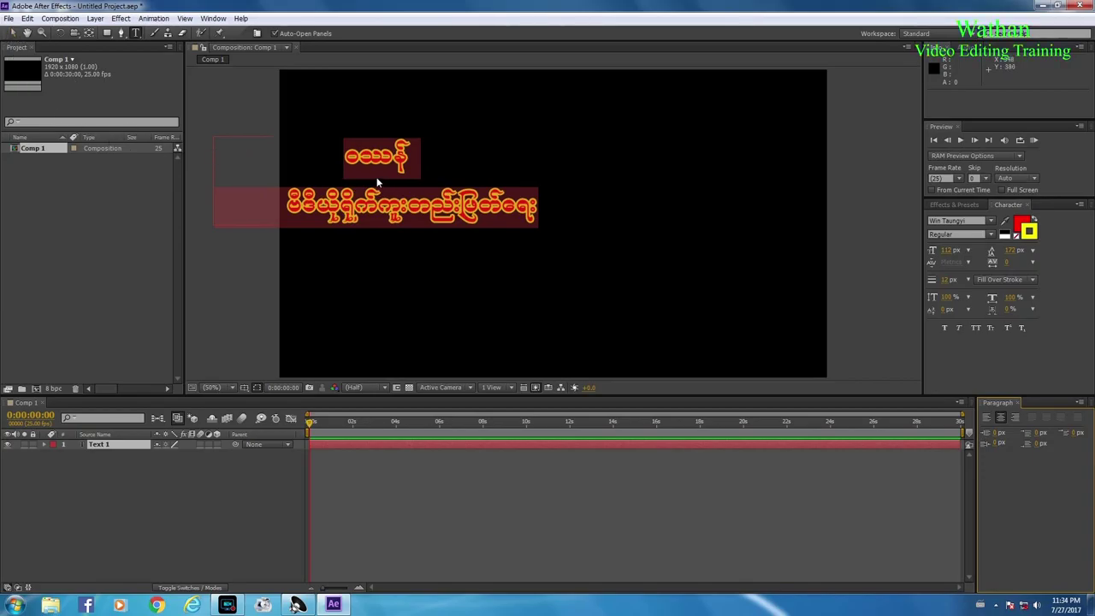
# Move the title layer to the composition centre and show the Effects & Presets list
pyautogui.click(11, 33)
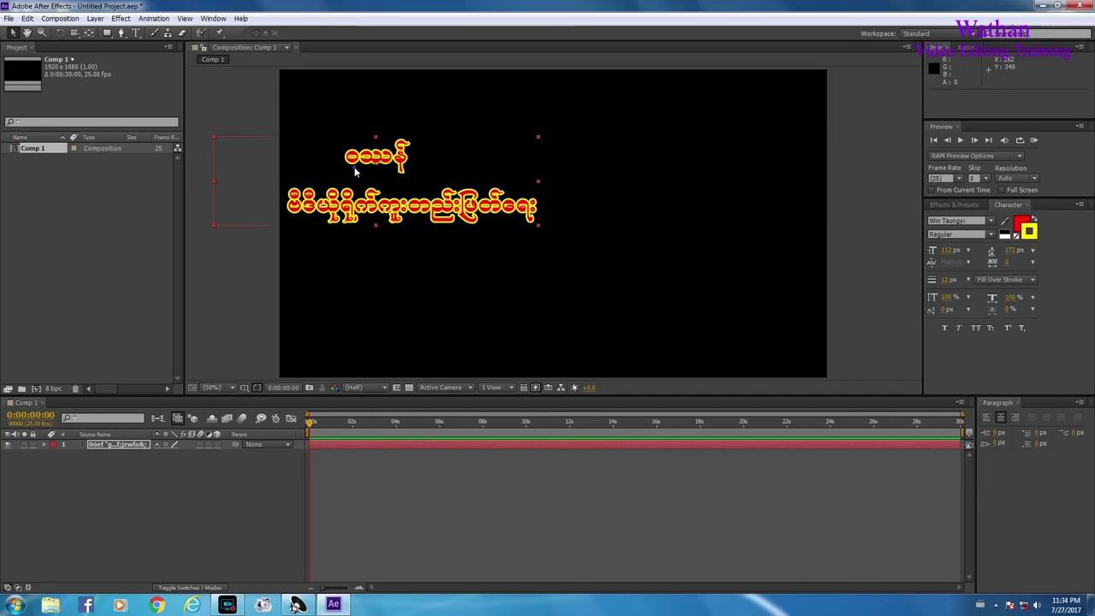
pyautogui.moveTo(354, 168); pyautogui.dragTo(540, 204)
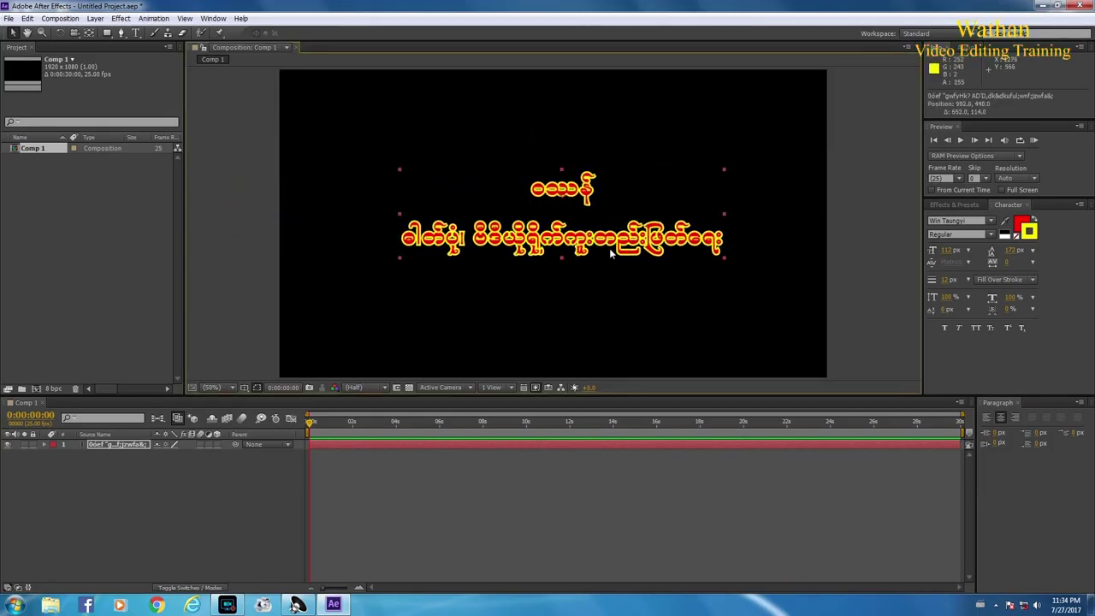
pyautogui.click(955, 205)
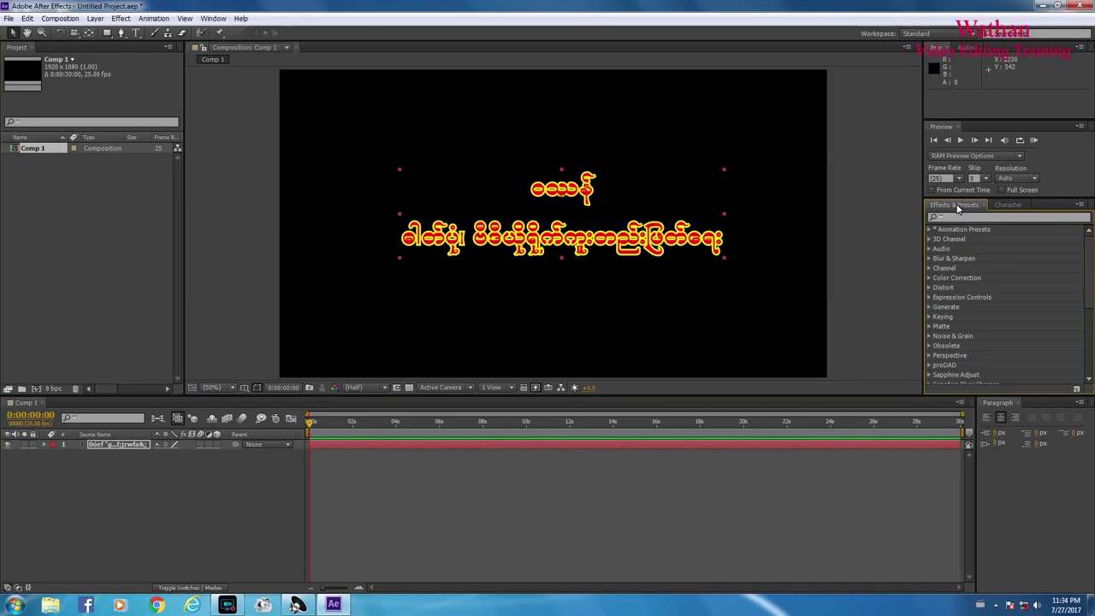
# Use Browse Presets from the Effects & Presets menu to open the Presets folder in Bridge
pyautogui.rightClick(958, 207)
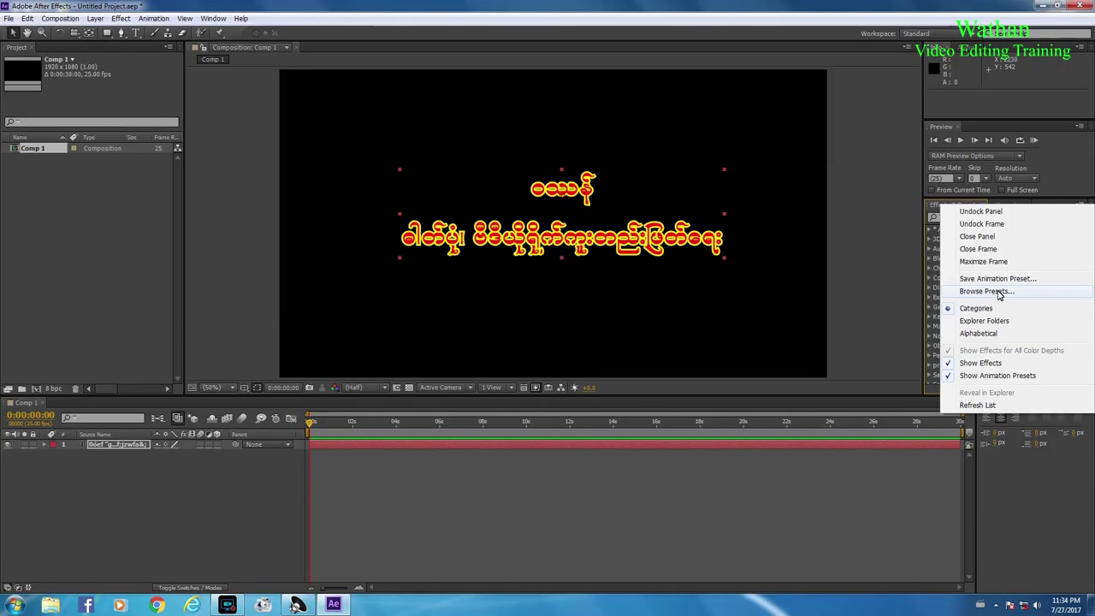
pyautogui.click(998, 292)
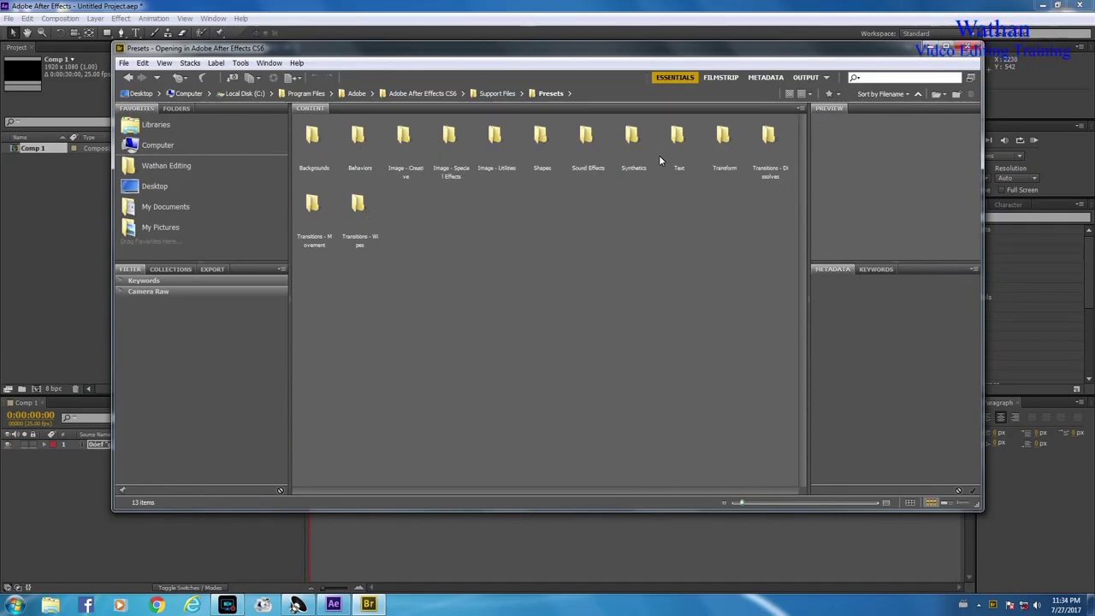
# Browse the Text > Fill and Stroke presets in Bridge, previewing Sliding Color Flicker
pyautogui.doubleClick(676, 137)
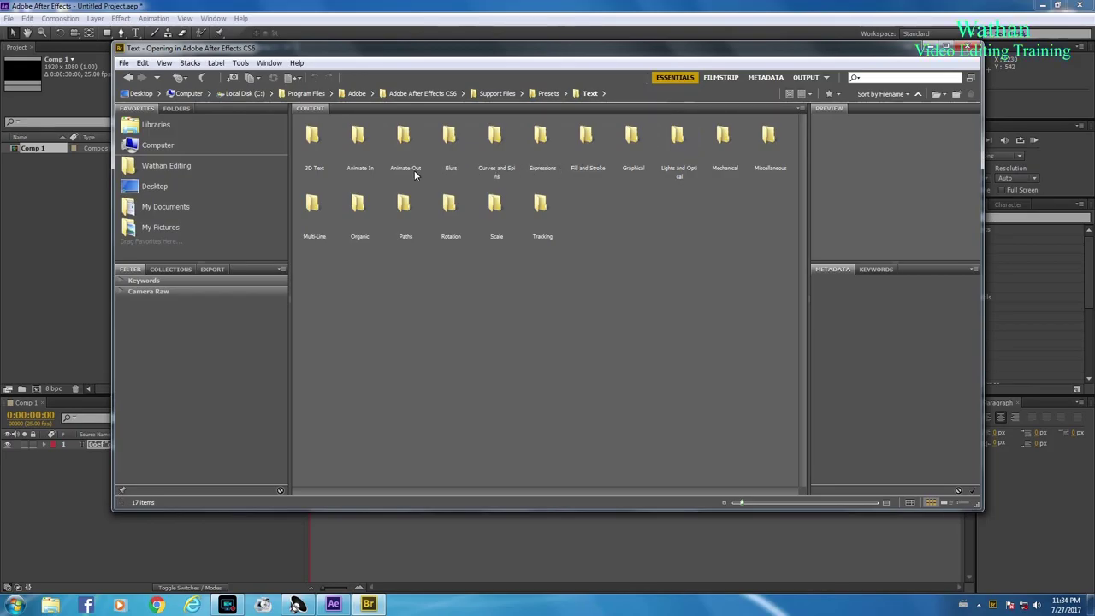
pyautogui.click(596, 154)
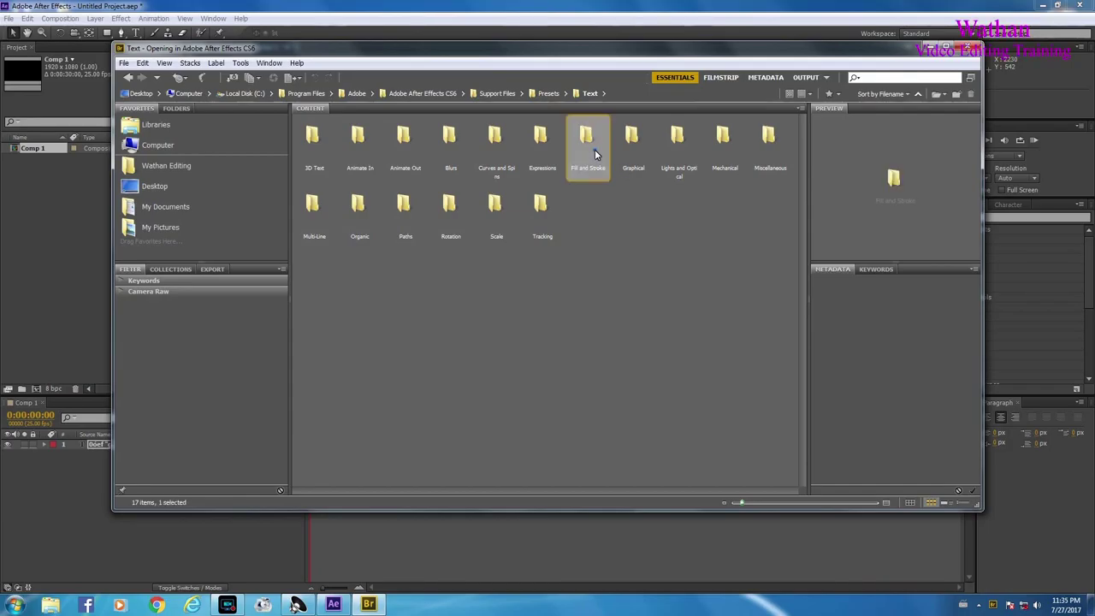
pyautogui.doubleClick(596, 154)
pyautogui.click(319, 213)
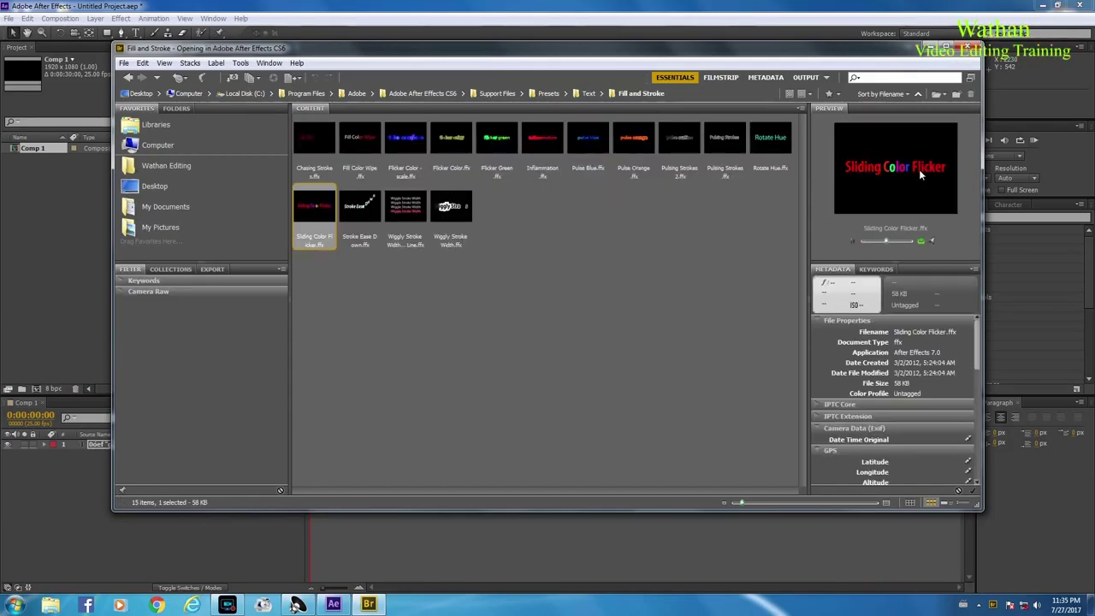
pyautogui.click(588, 94)
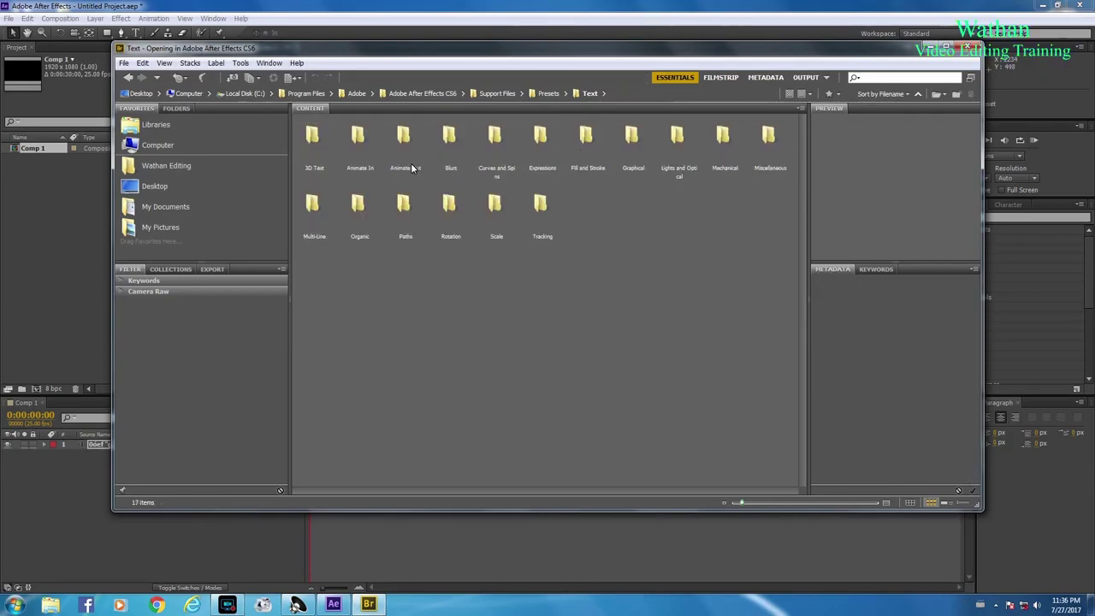
# Apply the Fade Up Characters preset from Text > Animate In to the title layer
pyautogui.doubleClick(364, 163)
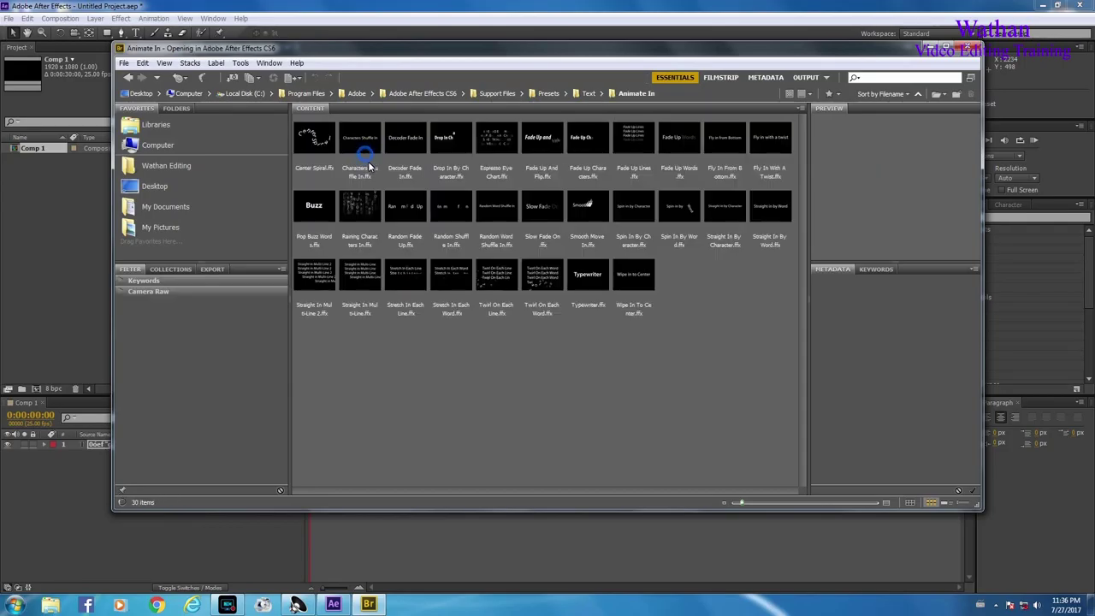
pyautogui.click(396, 212)
pyautogui.click(588, 152)
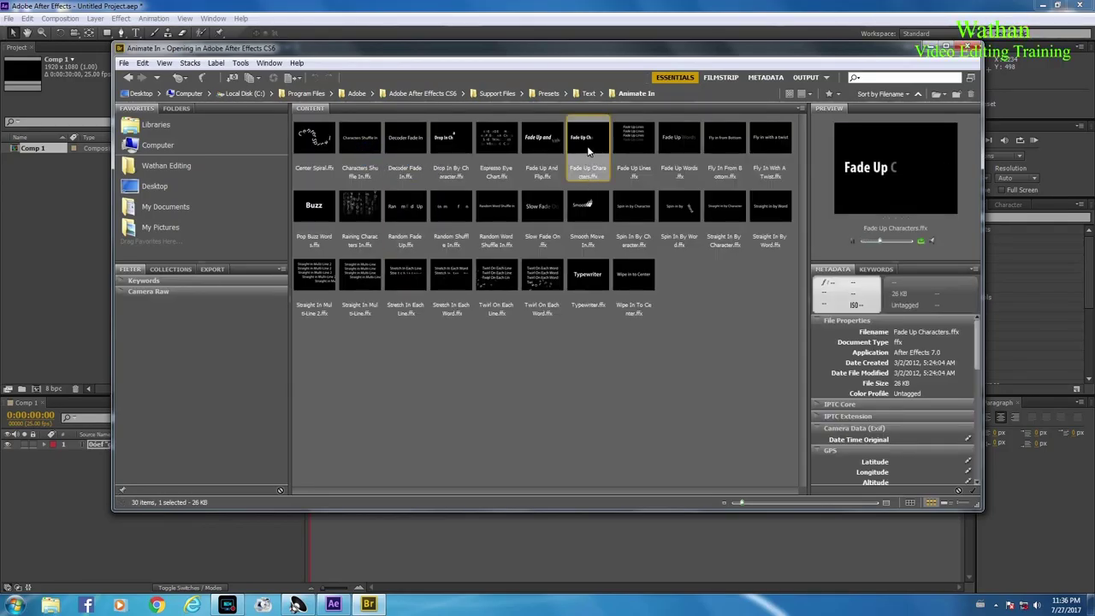
pyautogui.doubleClick(587, 152)
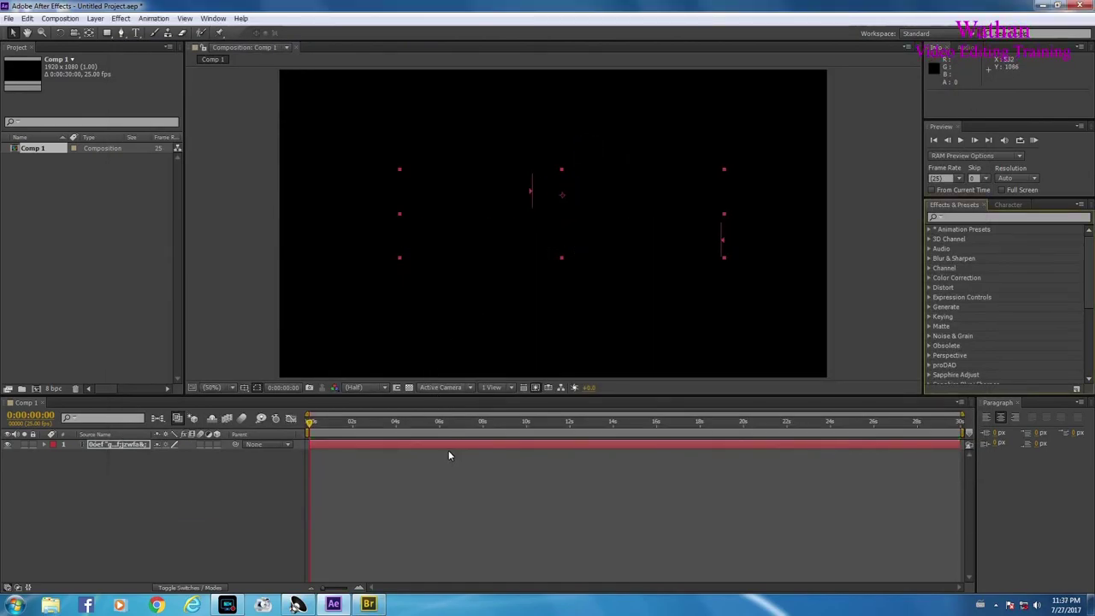
# Preview the fade-up animation and end the title layer at 0:00:06:01
pyautogui.press('space')
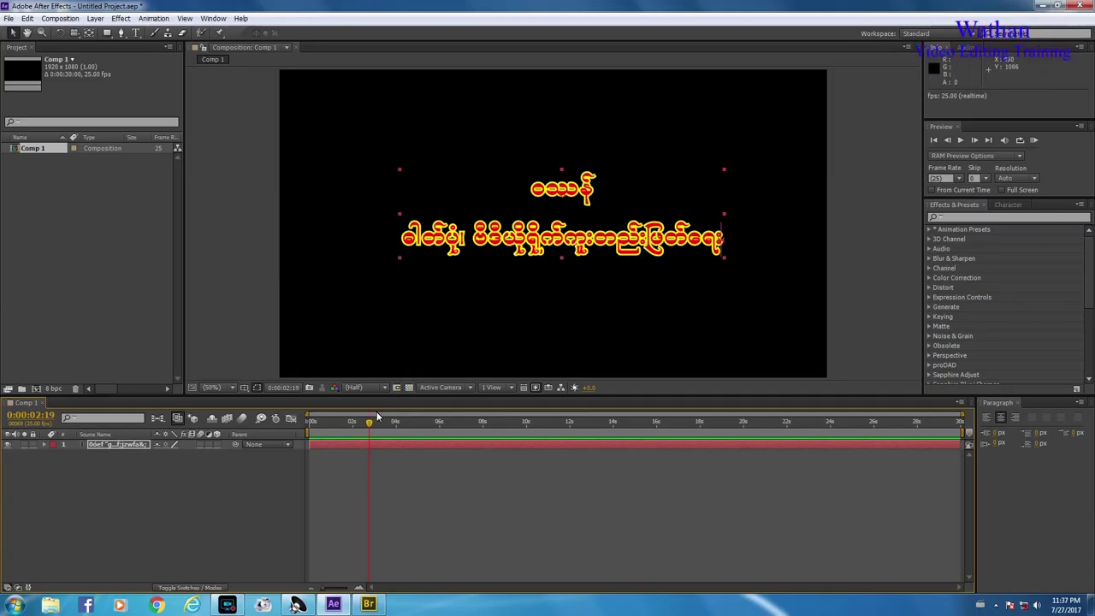
pyautogui.press('KP_0')
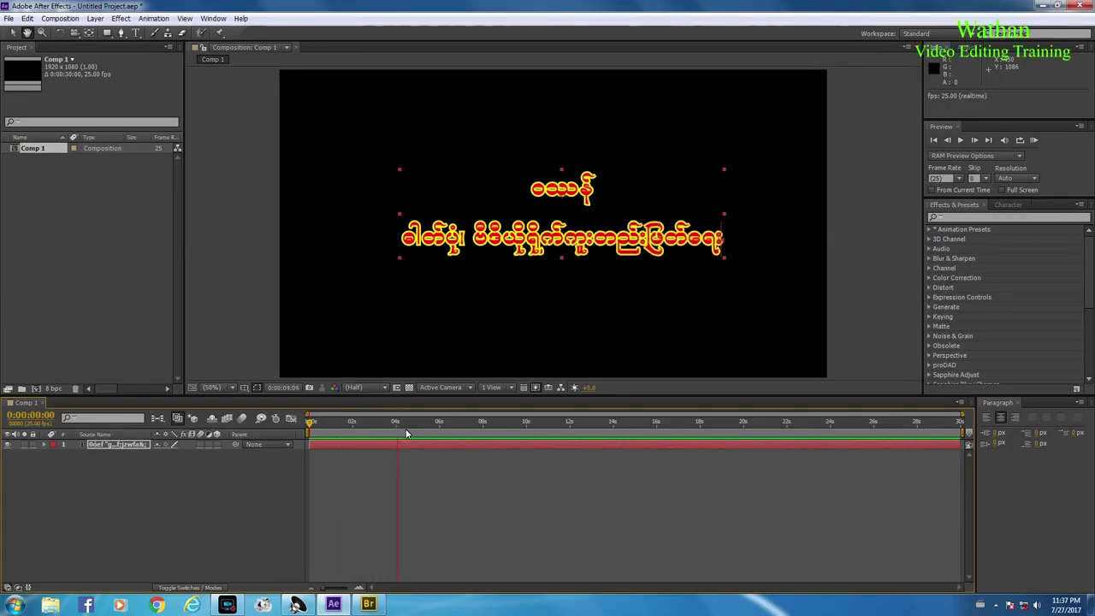
pyautogui.click(451, 430)
pyautogui.moveTo(451, 430); pyautogui.dragTo(440, 432)
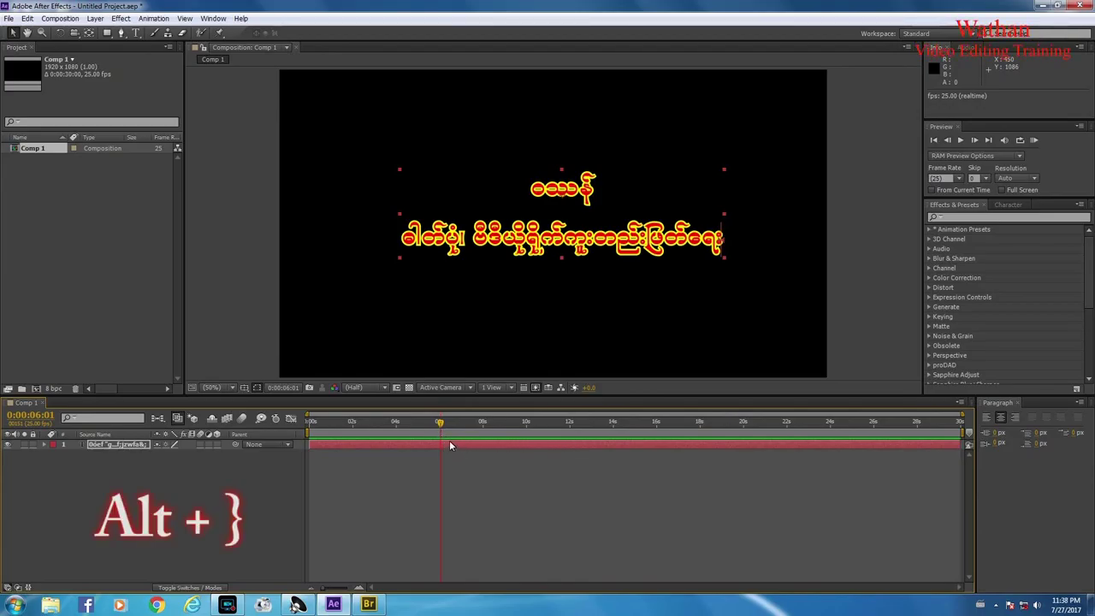
pyautogui.hotkey('alt', ']')
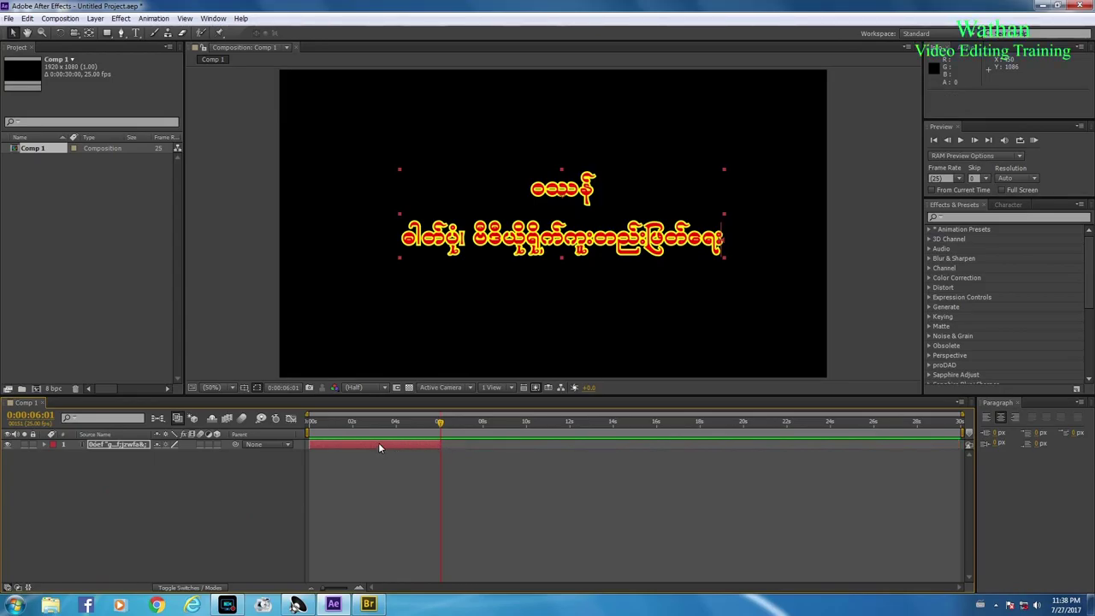
# Duplicate the title layer so the copy starts at about six seconds
pyautogui.click(123, 448)
pyautogui.hotkey('ctrl', 'd')
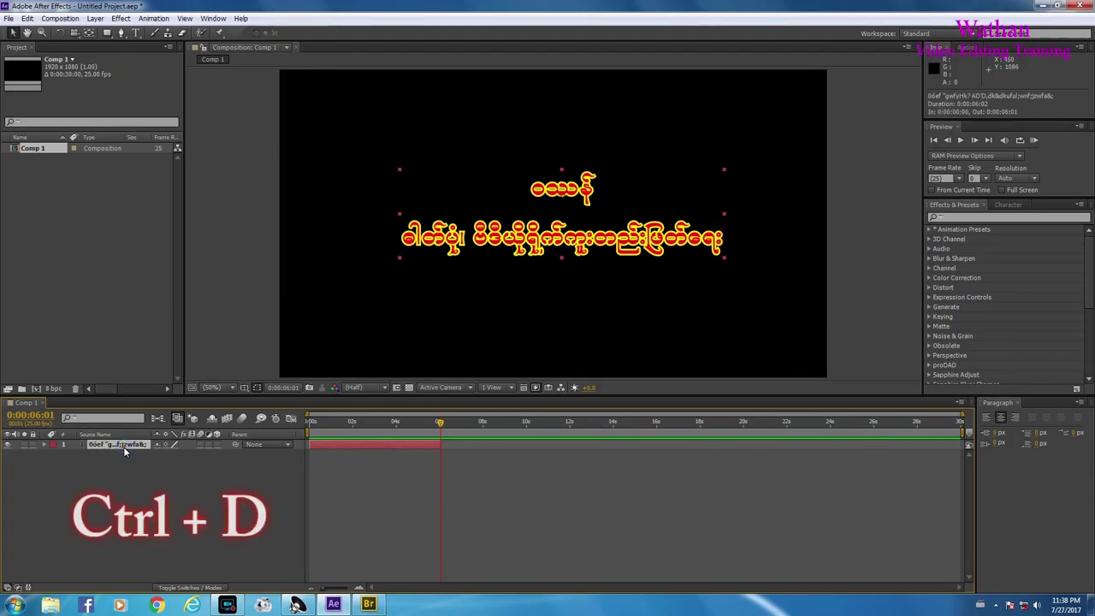
pyautogui.hotkey('ctrl', 'd')
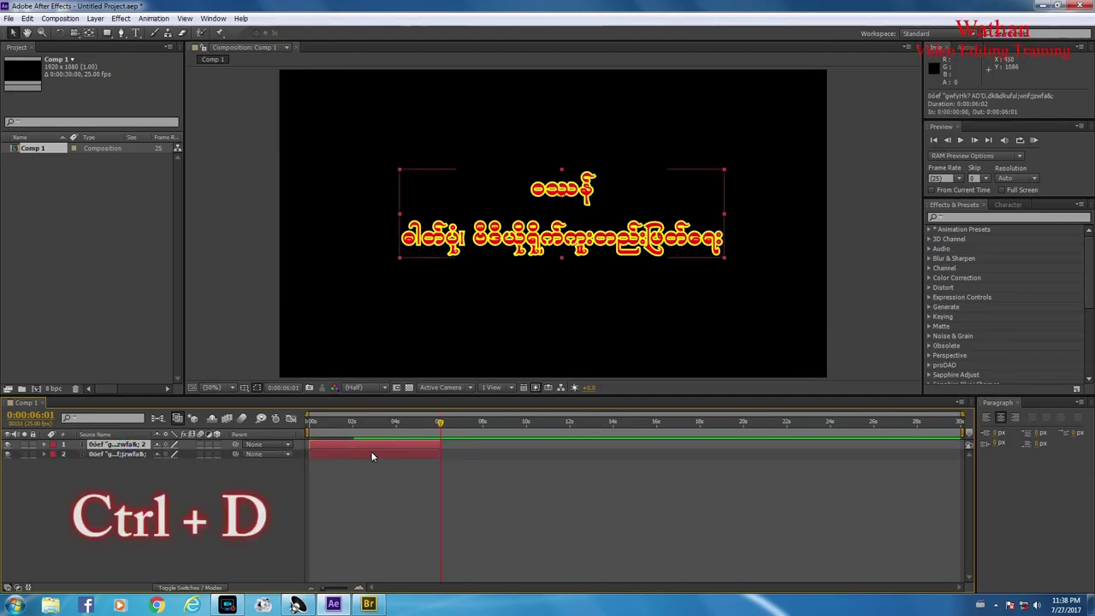
pyautogui.click(371, 451)
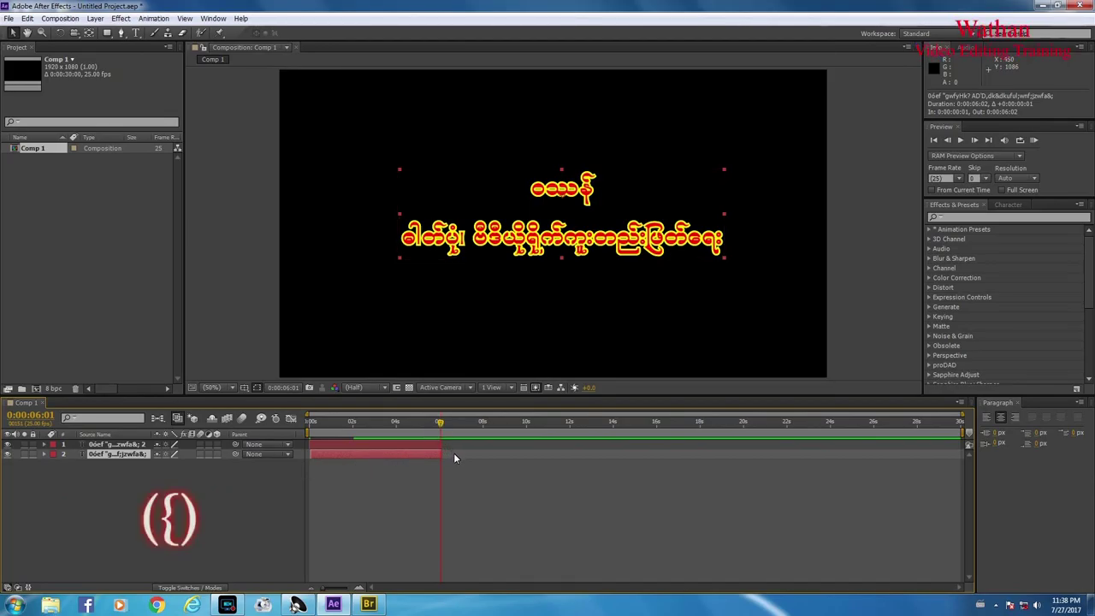
pyautogui.press('[')
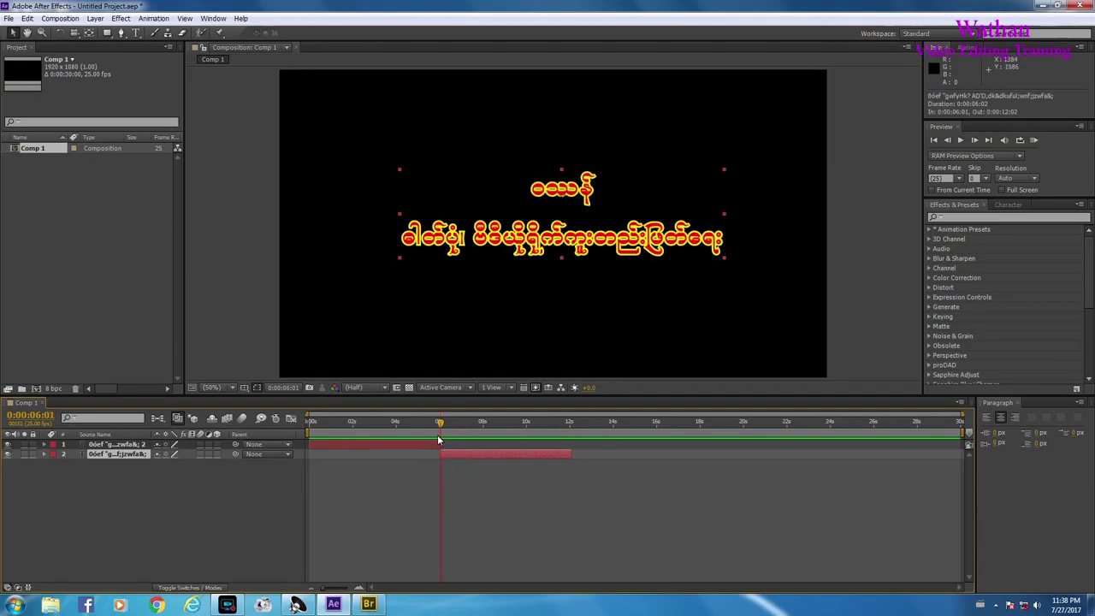
# Scrub just past six seconds to confirm the duplicate title's Burmese text fades up again
pyautogui.click(446, 422)
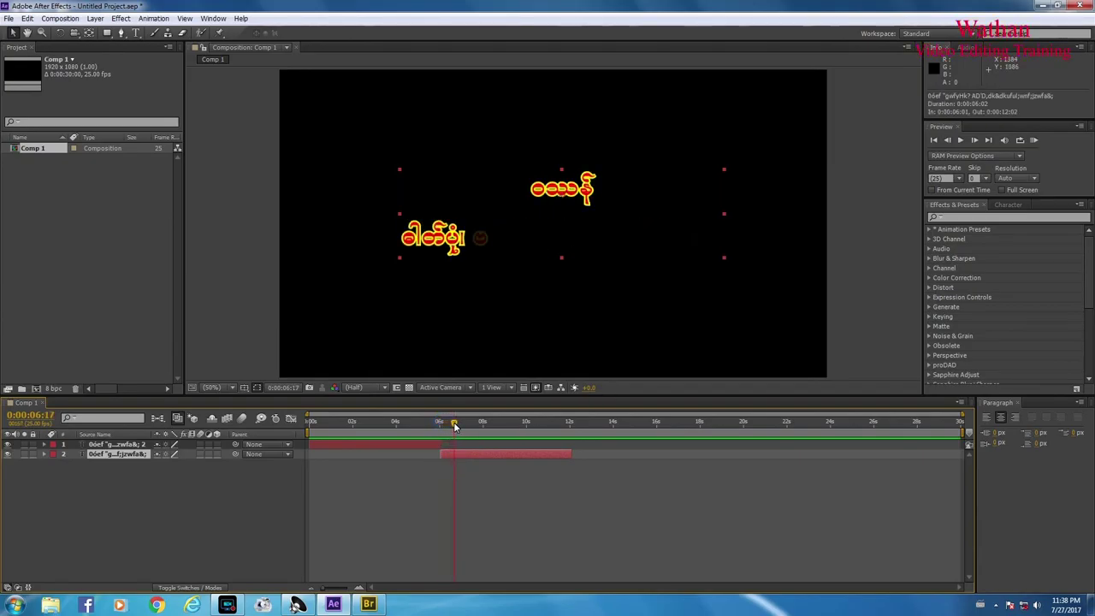
pyautogui.moveTo(446, 425)
pyautogui.mouseDown()
pyautogui.moveTo(460, 428)
pyautogui.moveTo(306, 434)
pyautogui.moveTo(440, 434)
pyautogui.mouseUp()
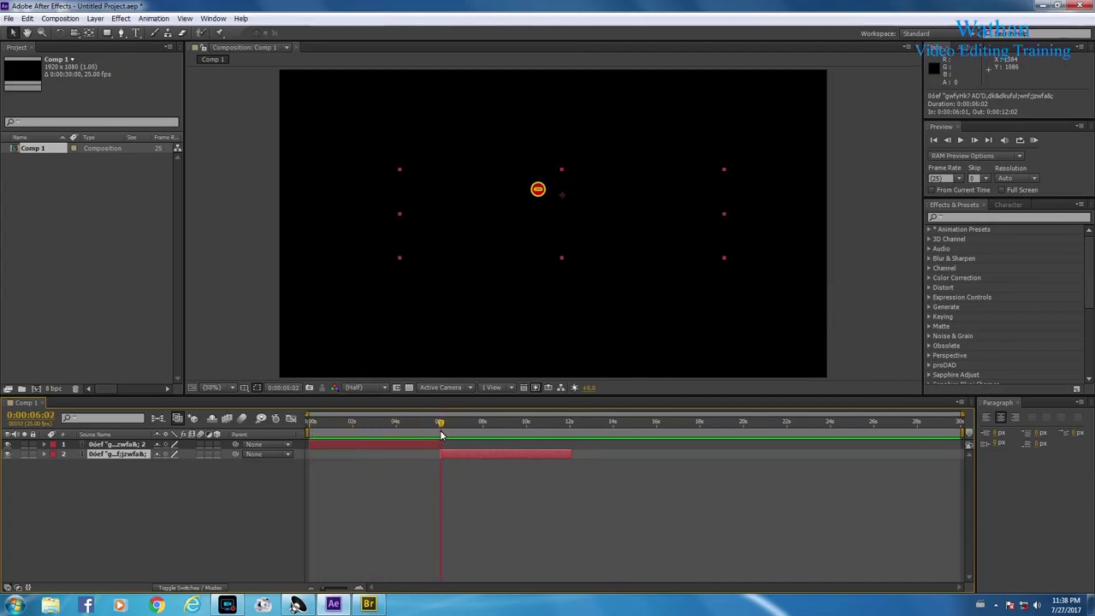
pyautogui.rightClick(955, 208)
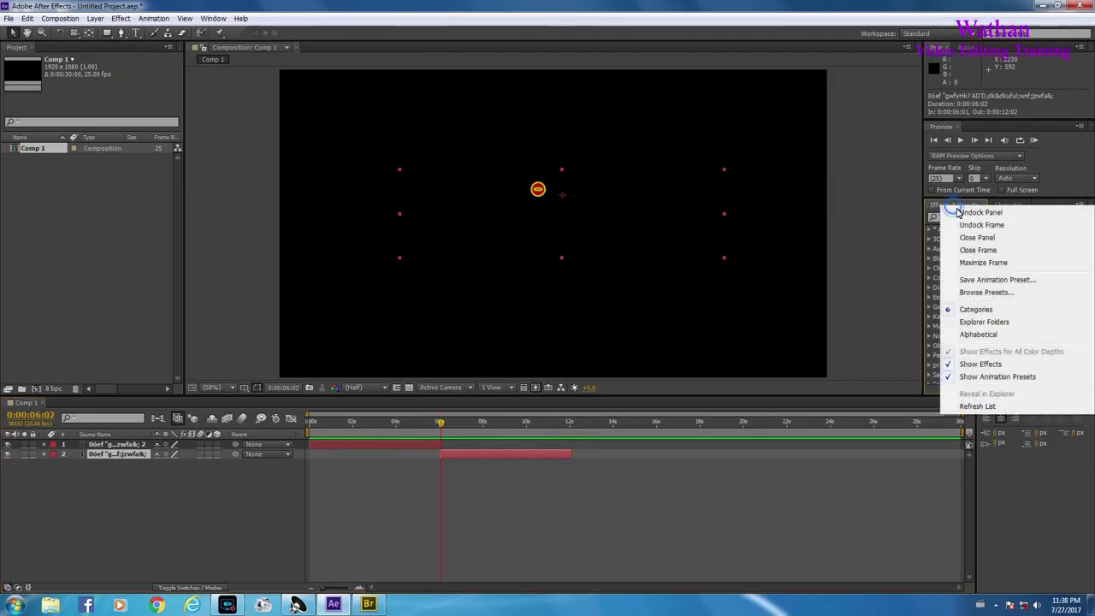
# Browse Text > Animate Out presets in Bridge and apply Raining Characters Out.ffx to layer 2
pyautogui.click(986, 293)
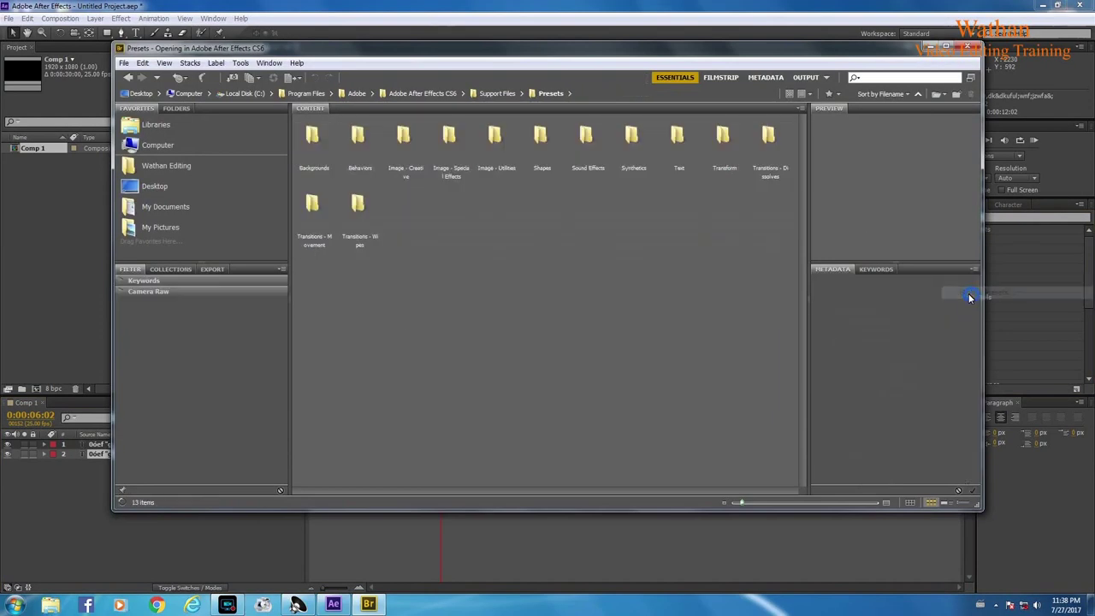
pyautogui.doubleClick(682, 145)
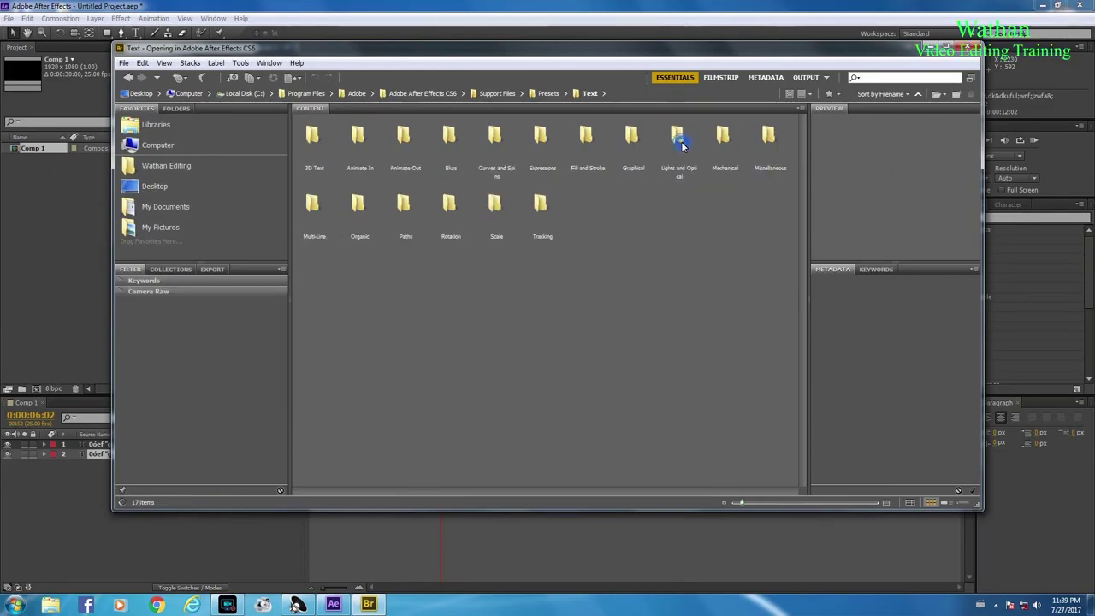
pyautogui.click(406, 150)
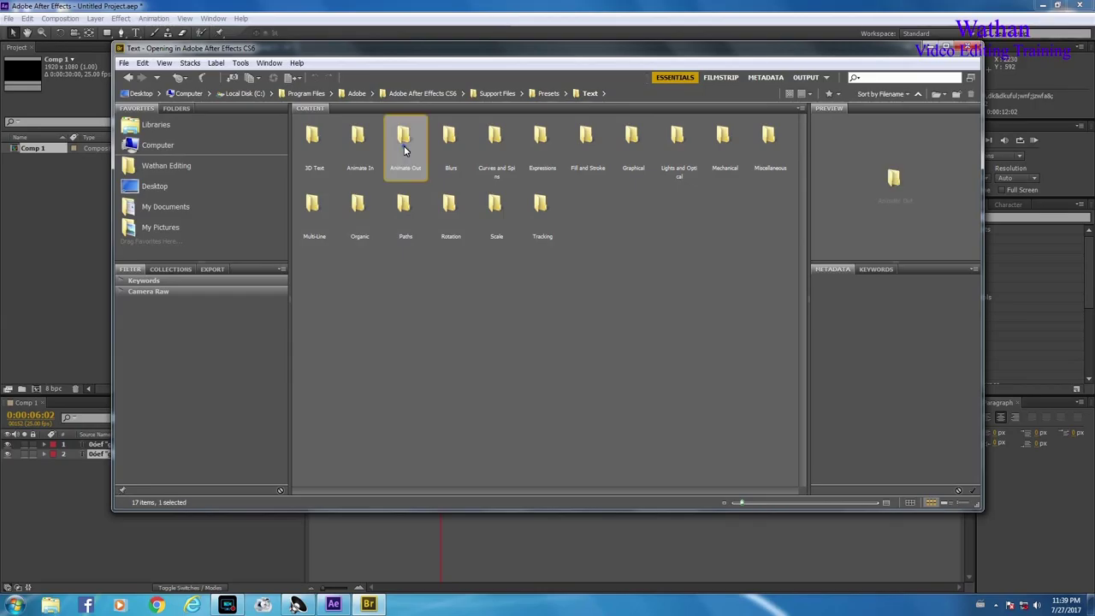
pyautogui.doubleClick(406, 151)
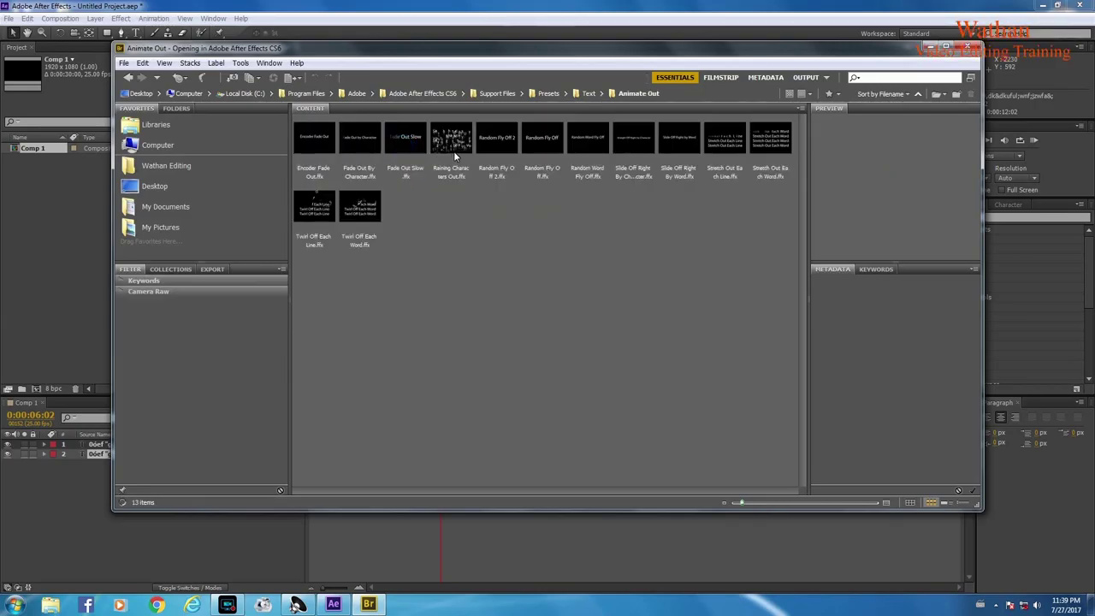
pyautogui.click(484, 141)
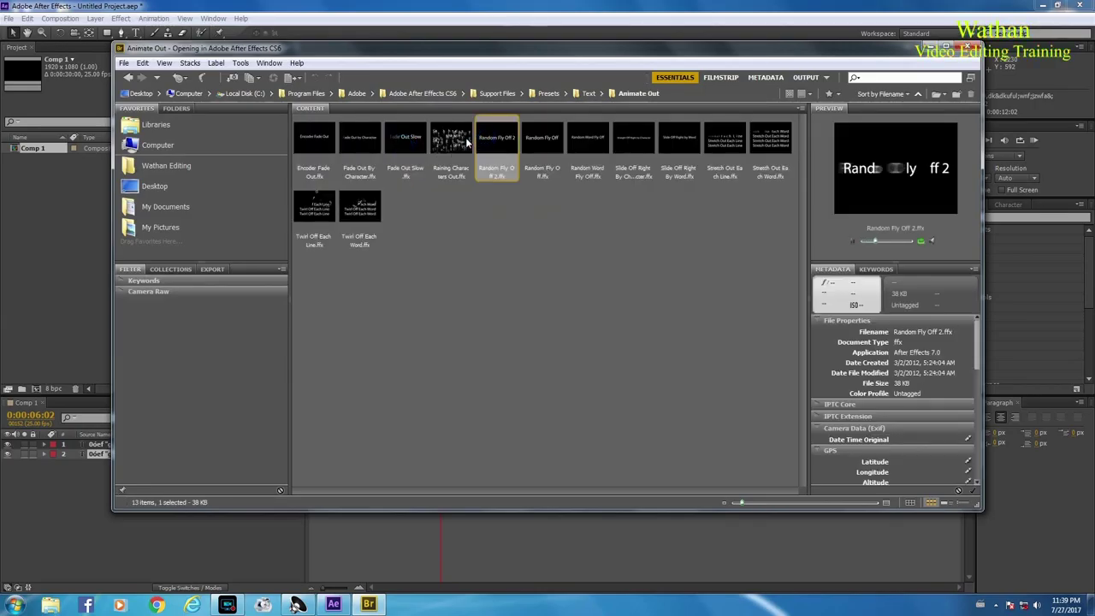
pyautogui.click(460, 143)
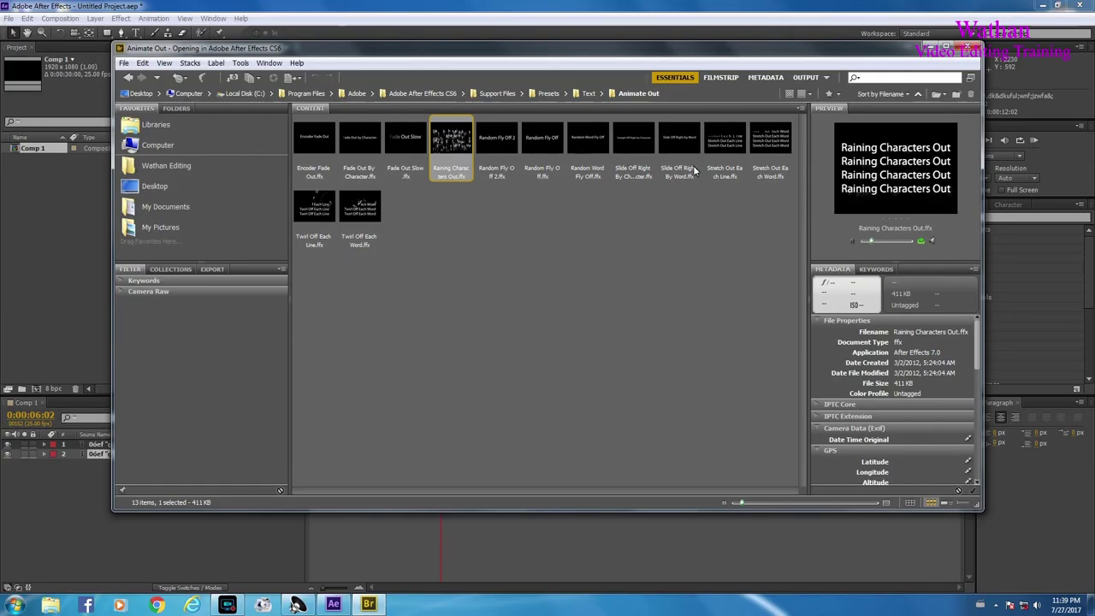
pyautogui.doubleClick(444, 146)
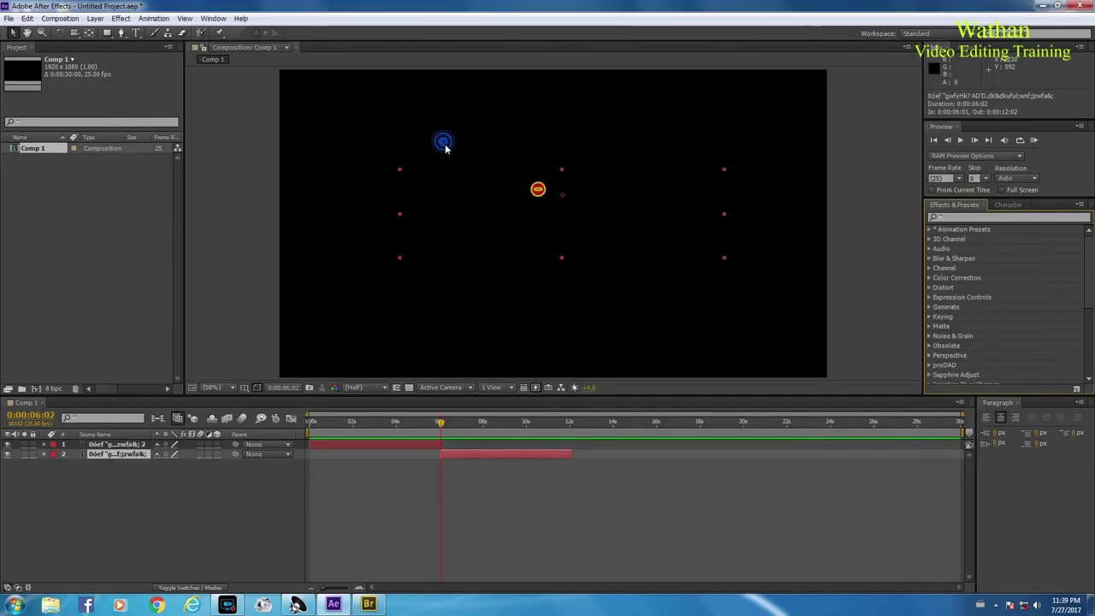
# Return the playhead to 0:00:00:00 and preview the full title animation
pyautogui.moveTo(442, 421); pyautogui.dragTo(319, 437)
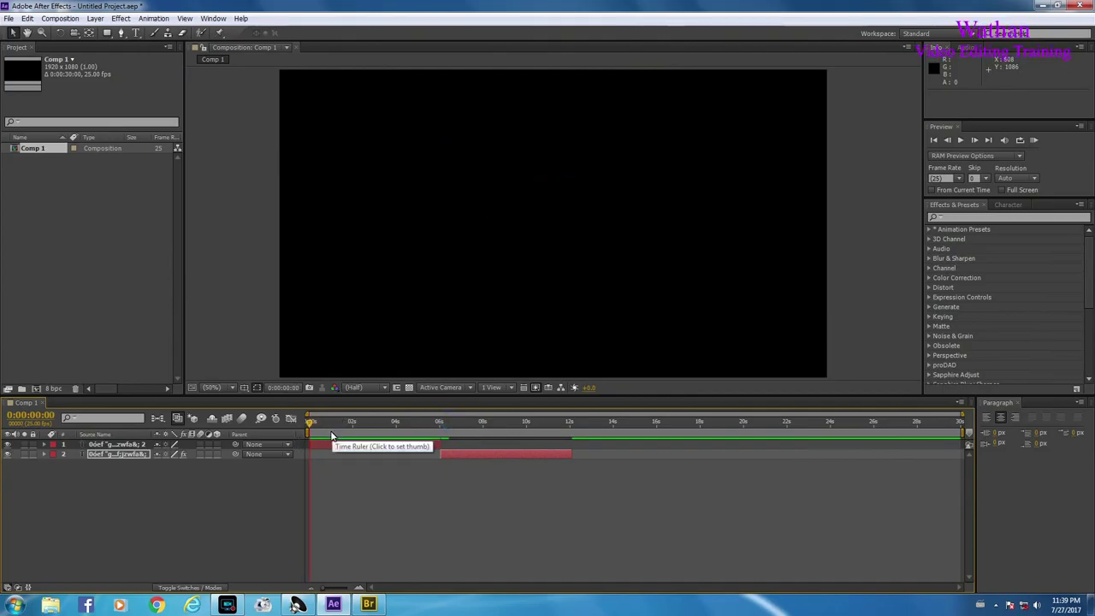
pyautogui.press('space')
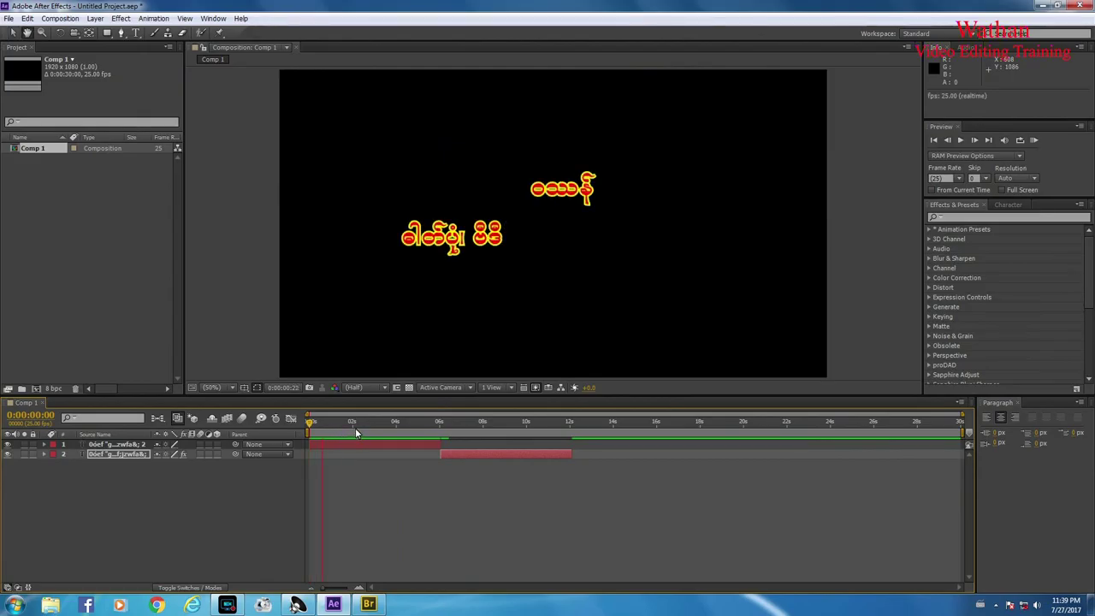